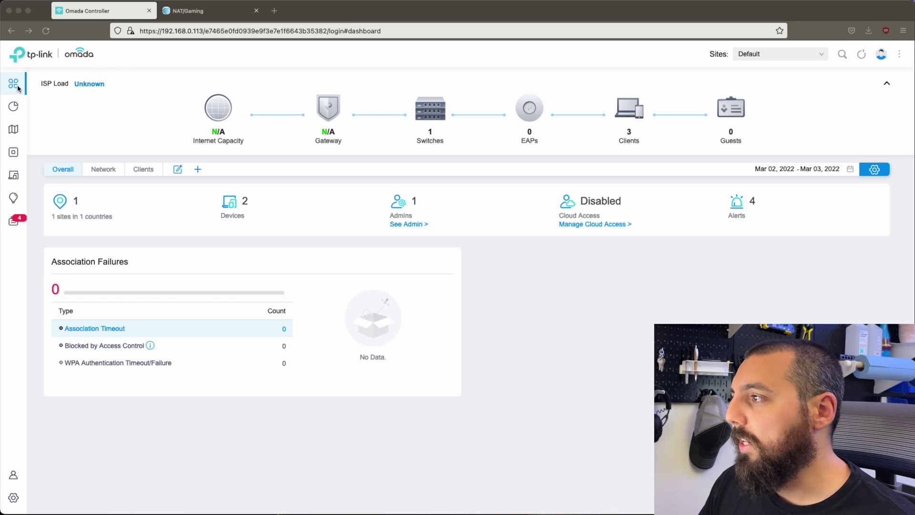
From Settings > VPN, create a new VPN policy named tplinkL2TP
{"action": "left_click", "coordinate": [12, 498]}
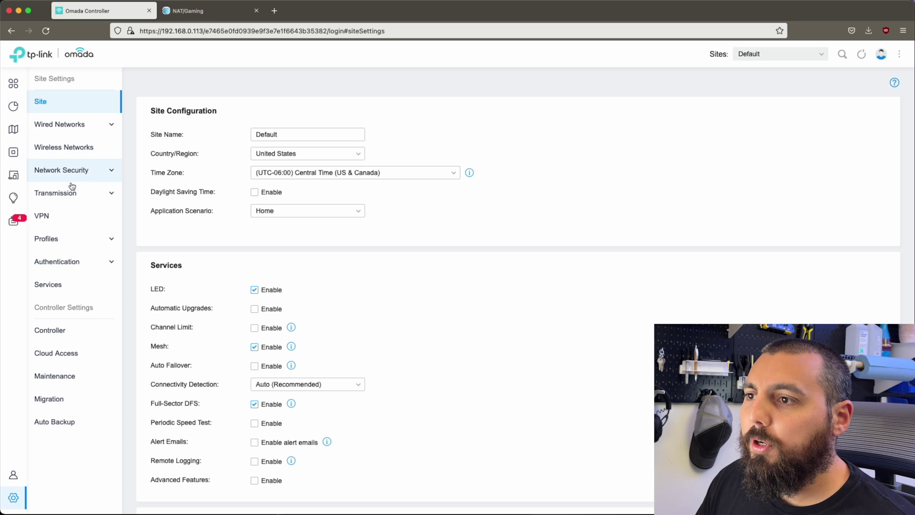
{"action": "left_click", "coordinate": [62, 223]}
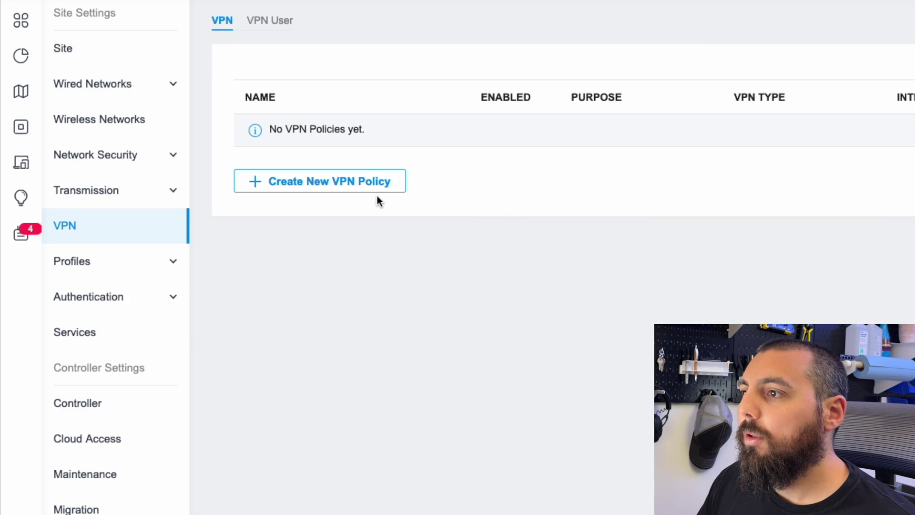
{"action": "left_click", "coordinate": [368, 185]}
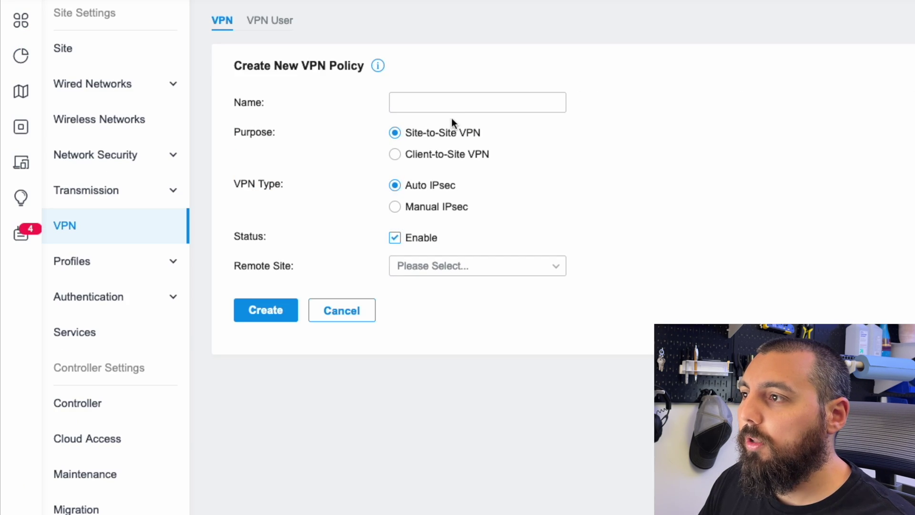
{"action": "left_click", "coordinate": [462, 106]}
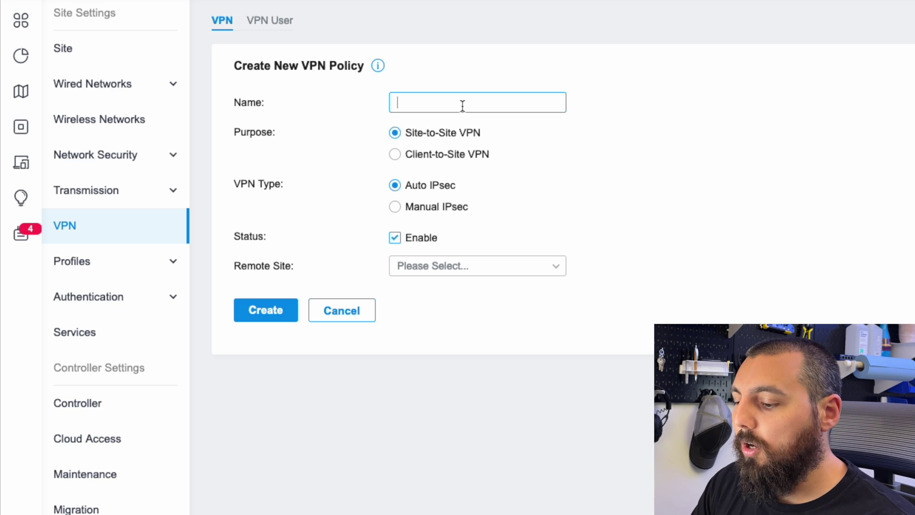
{"action": "type", "text": "tplinkL2TP"}
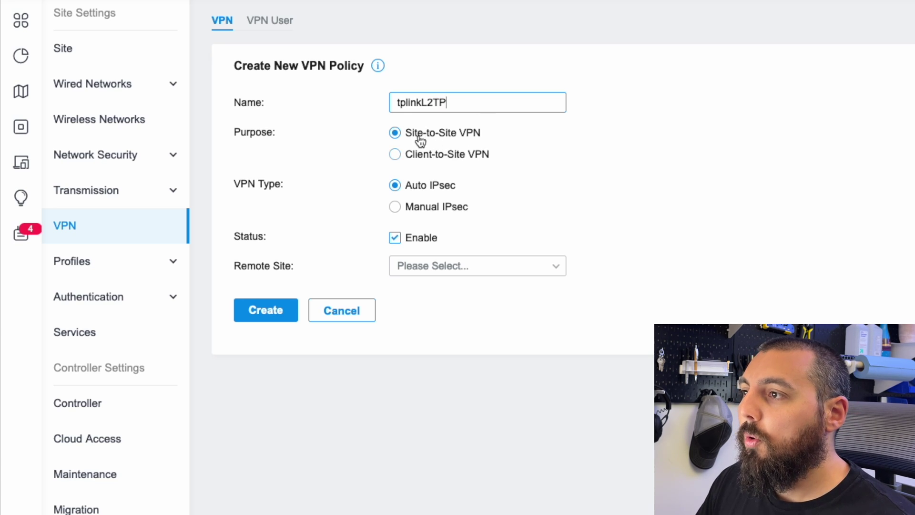
Make it a Client-to-Site L2TP server exposing only the Servers network, and enter a pre-shared key
{"action": "left_click", "coordinate": [412, 157]}
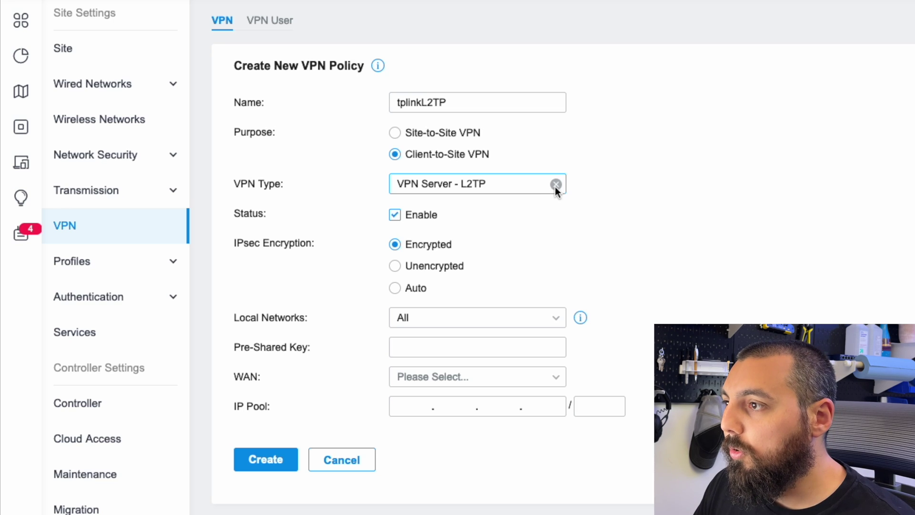
{"action": "left_click", "coordinate": [527, 186]}
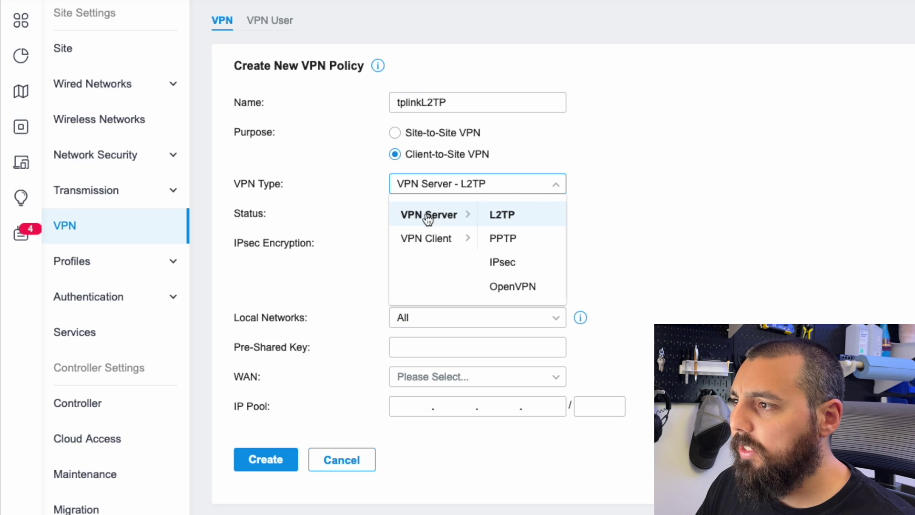
{"action": "left_click", "coordinate": [518, 220]}
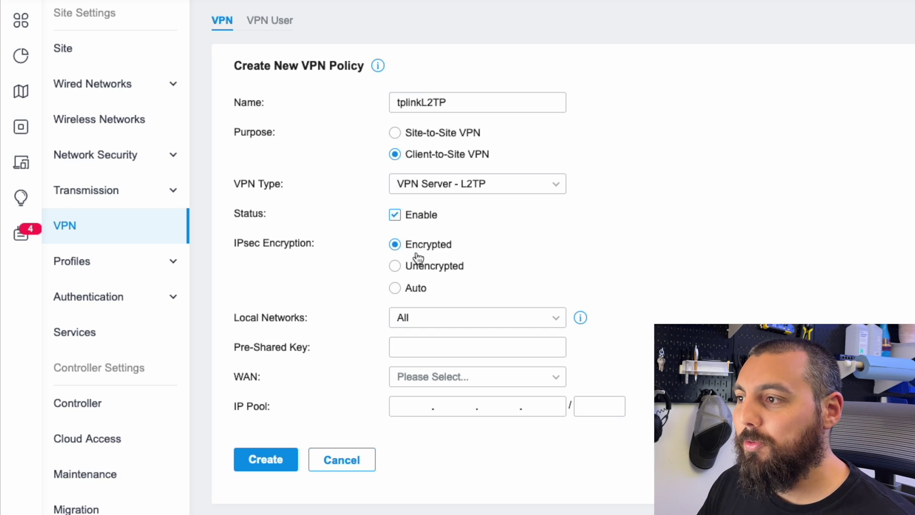
{"action": "left_click", "coordinate": [527, 321]}
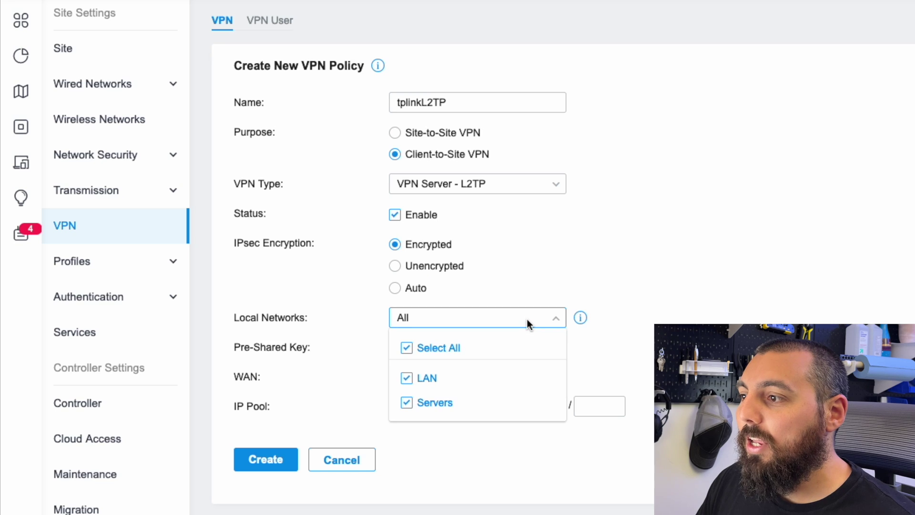
{"action": "left_click", "coordinate": [477, 382]}
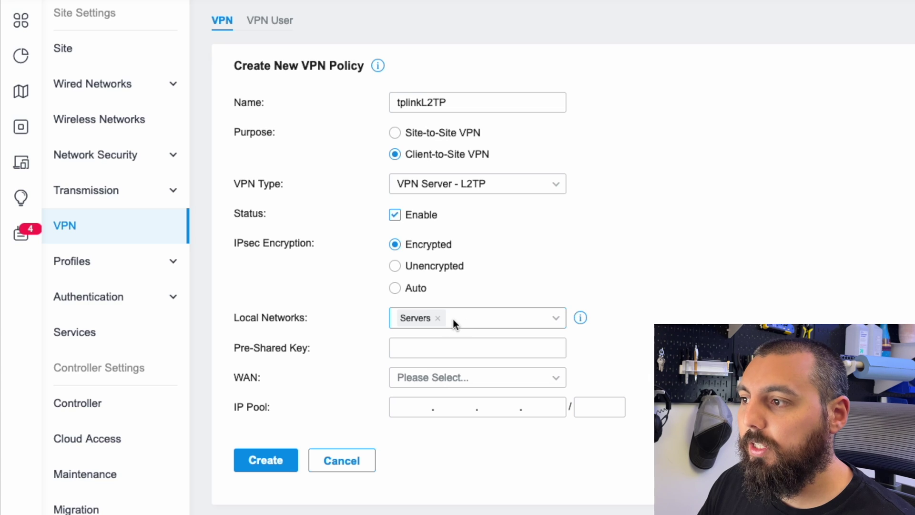
{"action": "left_click", "coordinate": [476, 350]}
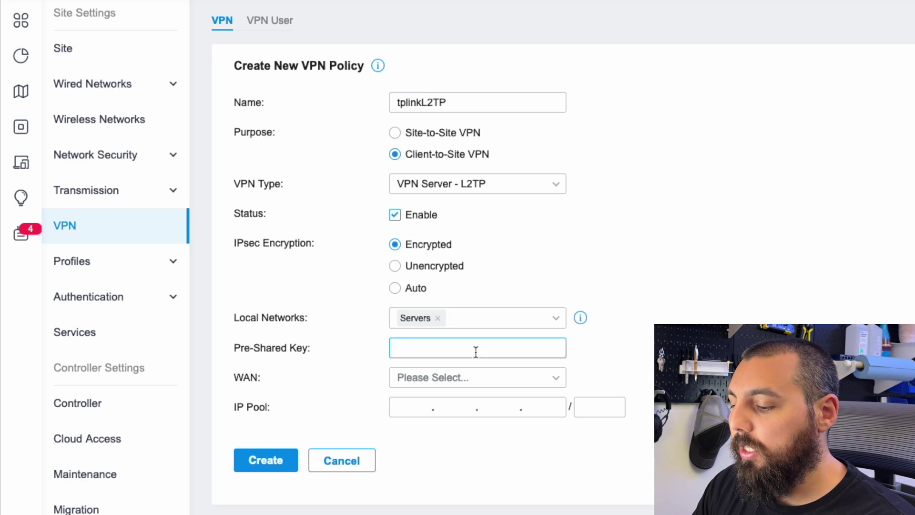
{"action": "type", "text": "test1234"}
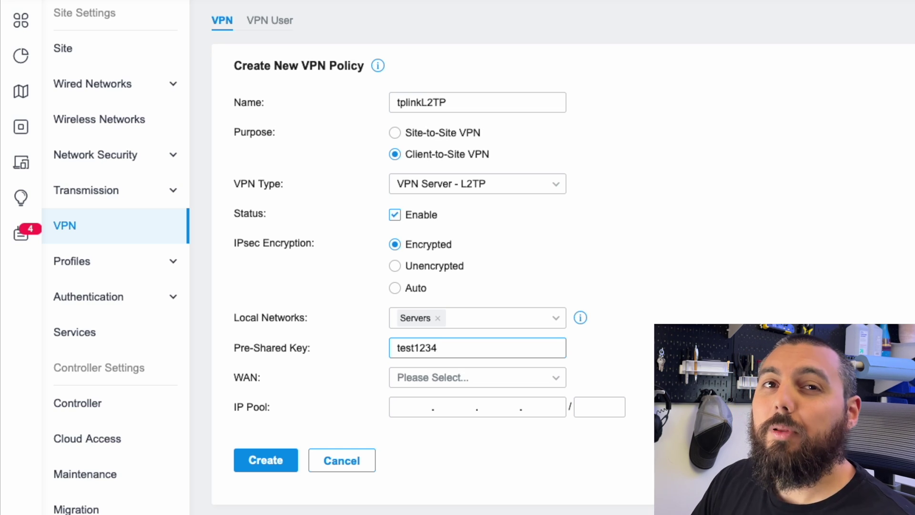
Bind the L2TP policy to the WAN interface
{"action": "left_click", "coordinate": [557, 379]}
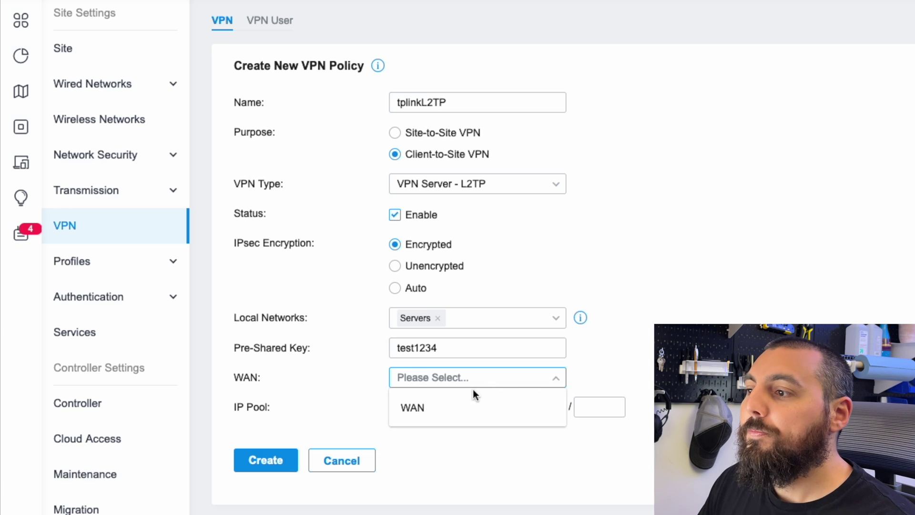
{"action": "left_click", "coordinate": [458, 407]}
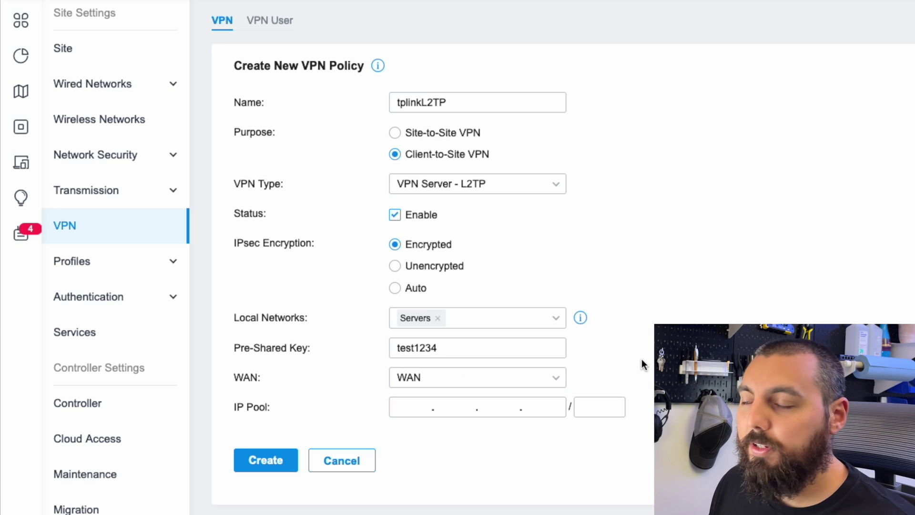
{"action": "left_click", "coordinate": [558, 378]}
{"action": "left_click", "coordinate": [443, 422]}
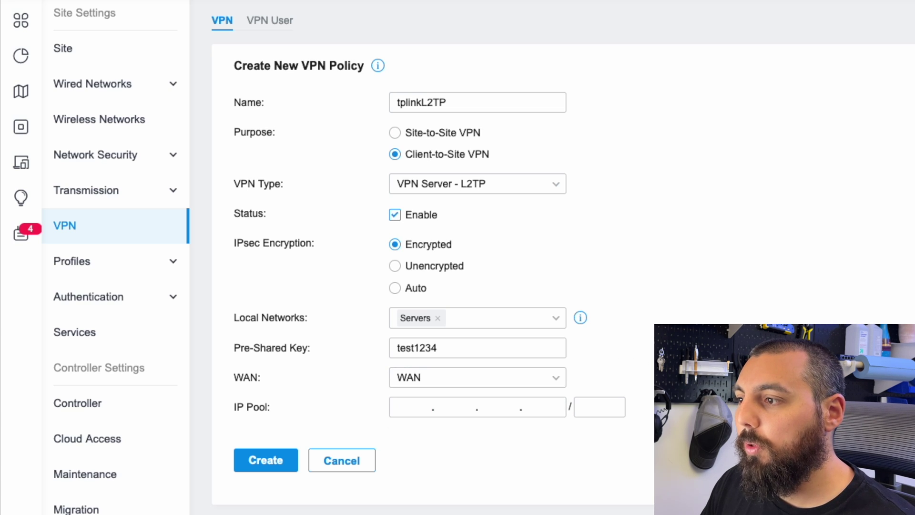
Set the VPN client IP pool to 192.168.10.1/24
{"action": "left_click", "coordinate": [408, 413]}
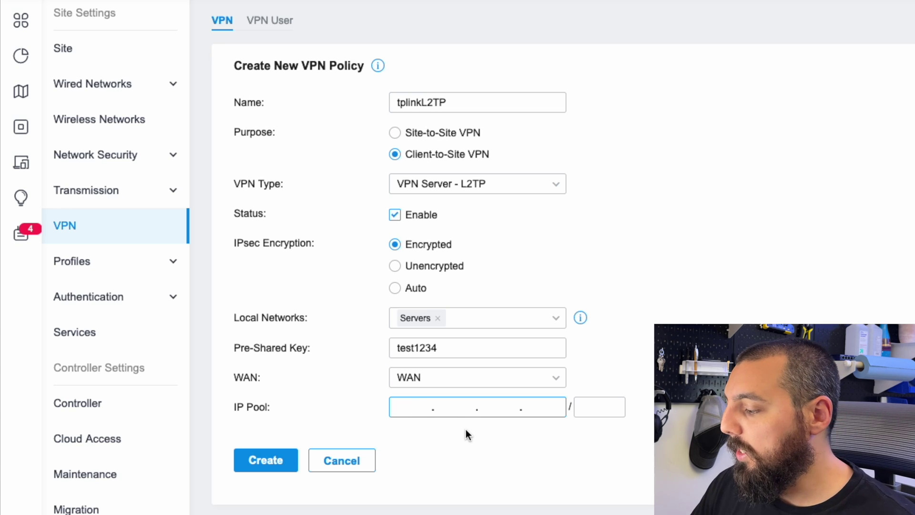
{"action": "type", "text": "192.168."}
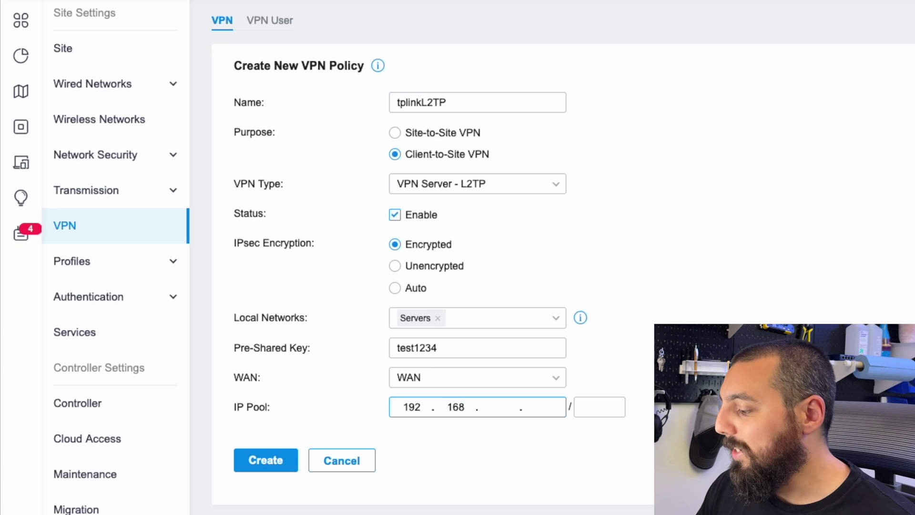
{"action": "type", "text": "10"}
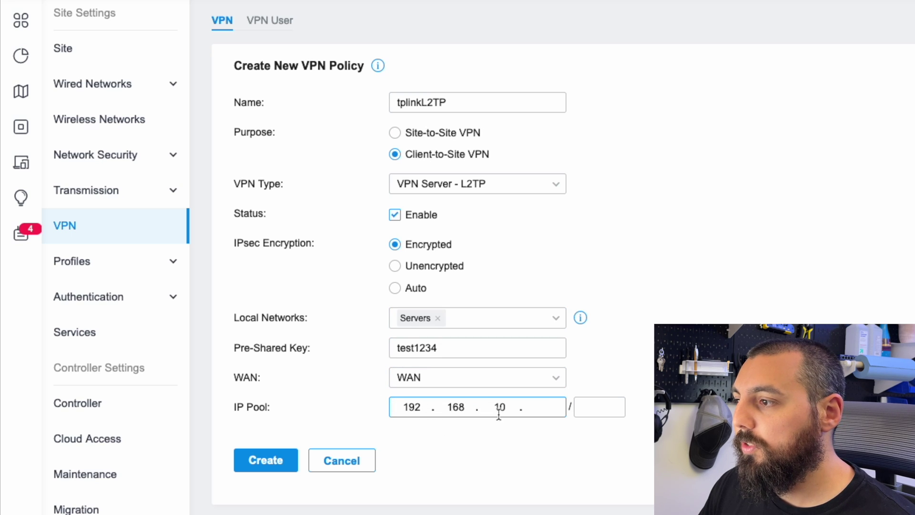
{"action": "left_click", "coordinate": [612, 409]}
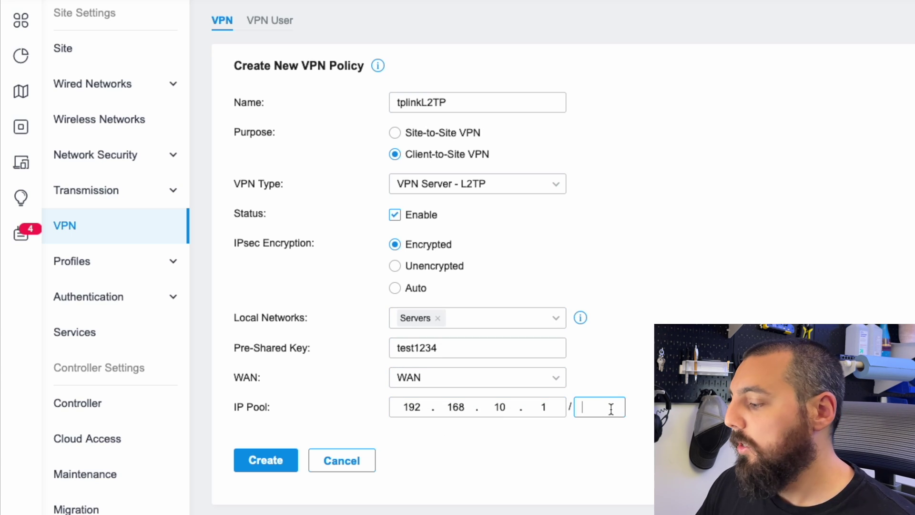
{"action": "type", "text": "24"}
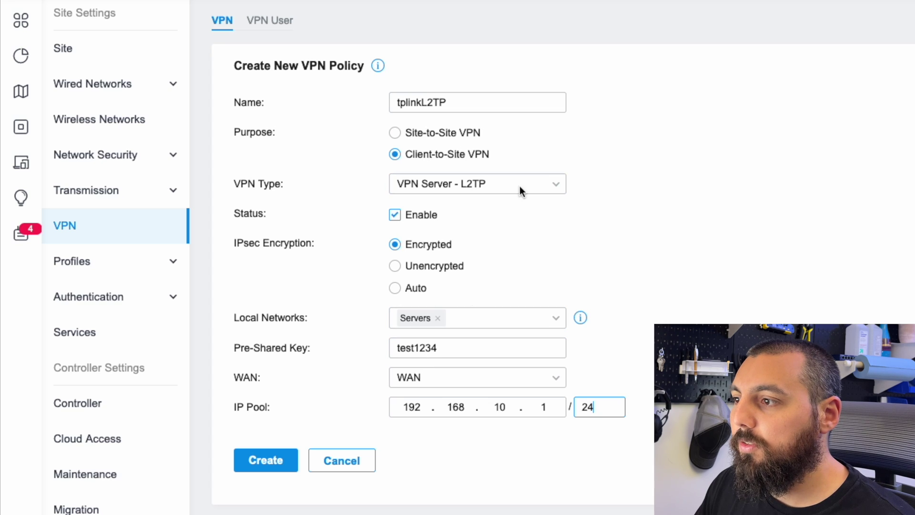
Create the tplinkL2TP policy and switch to the VPN User list
{"action": "left_click", "coordinate": [275, 466]}
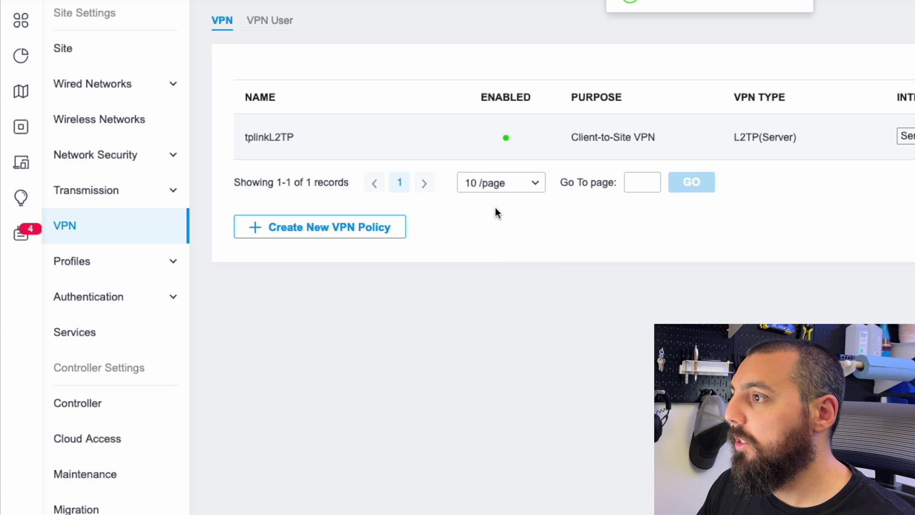
{"action": "left_click", "coordinate": [281, 28]}
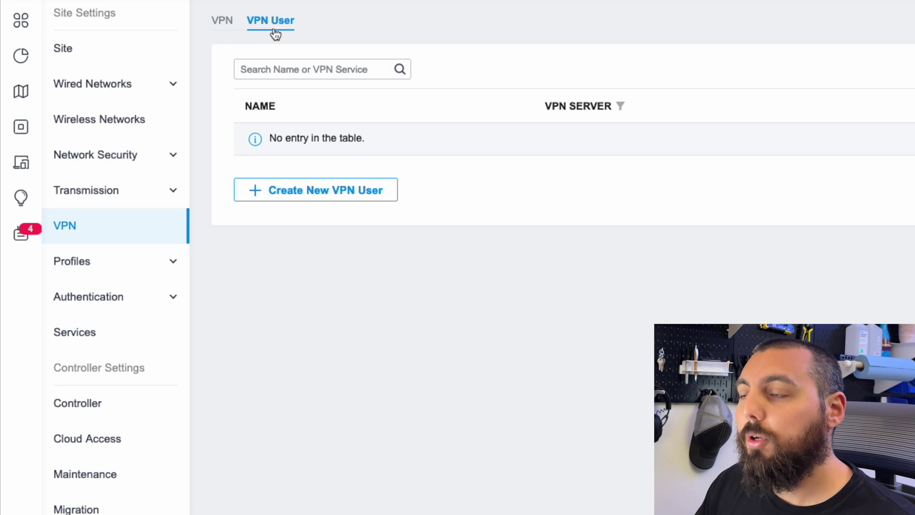
Create a Client-mode VPN user with username and password on tplinkL2TP, maximum 3 connections
{"action": "left_click", "coordinate": [349, 191]}
{"action": "left_click", "coordinate": [444, 106]}
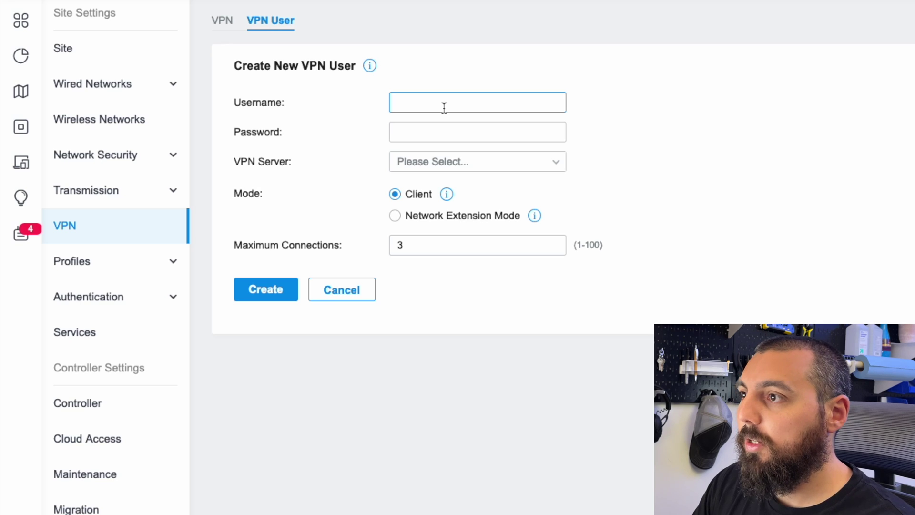
{"action": "type", "text": "spxlabs"}
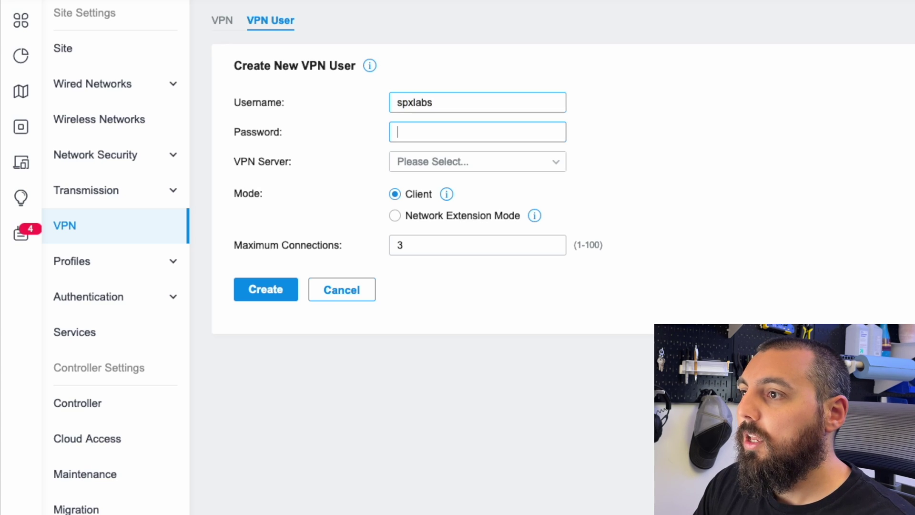
{"action": "type", "text": "est"}
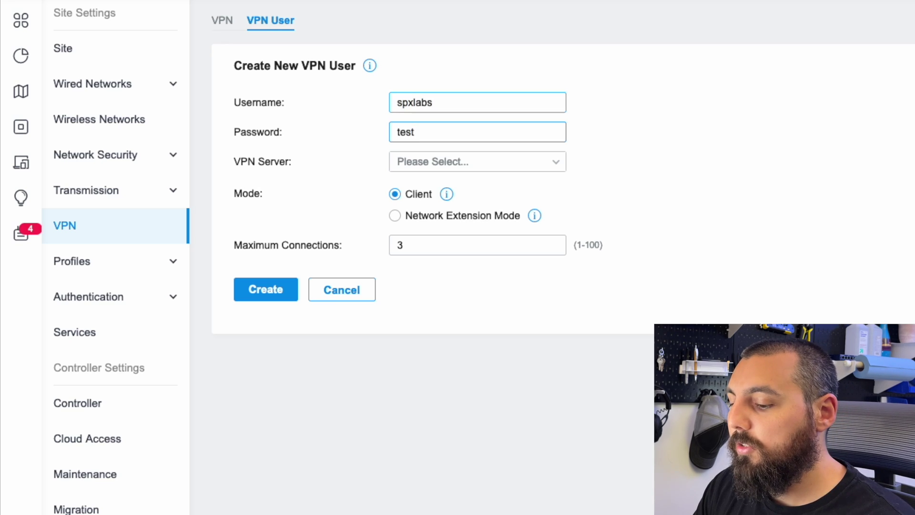
{"action": "type", "text": "12345"}
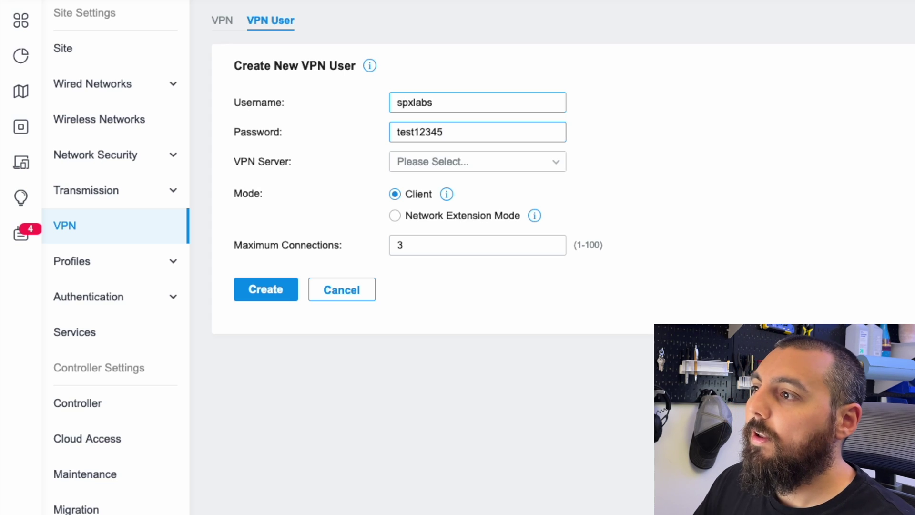
{"action": "left_click", "coordinate": [541, 161]}
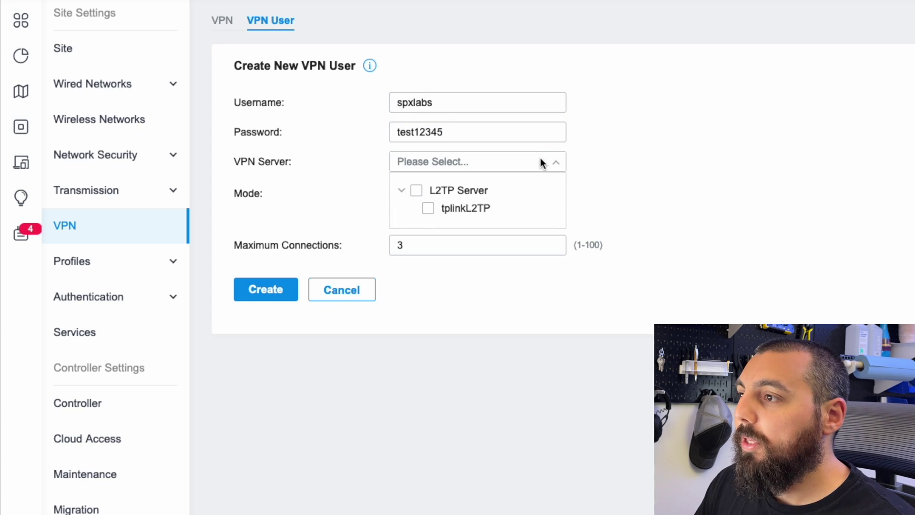
{"action": "left_click", "coordinate": [467, 217]}
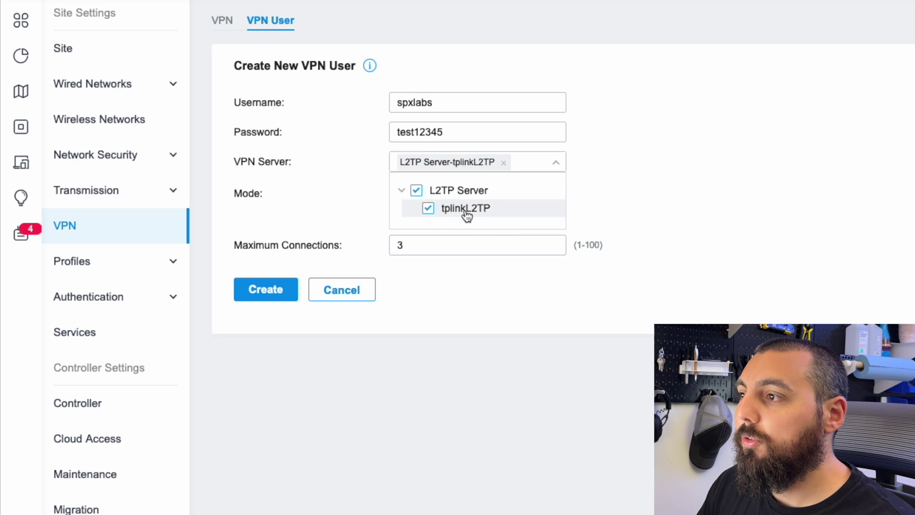
{"action": "left_click", "coordinate": [736, 194]}
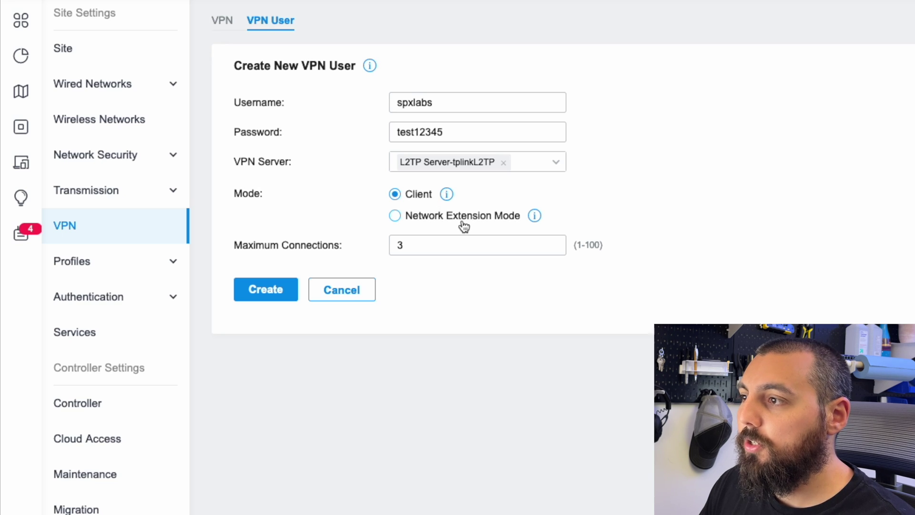
{"action": "left_click", "coordinate": [445, 254]}
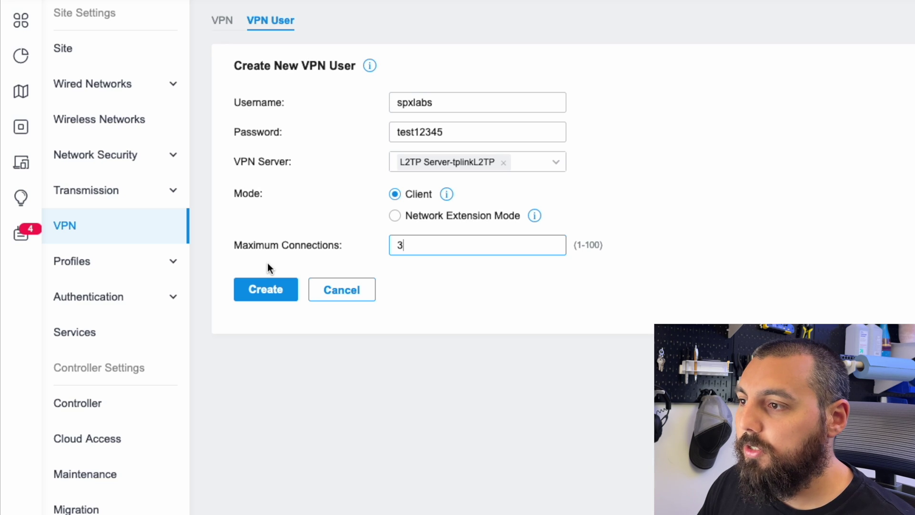
{"action": "left_click", "coordinate": [271, 288]}
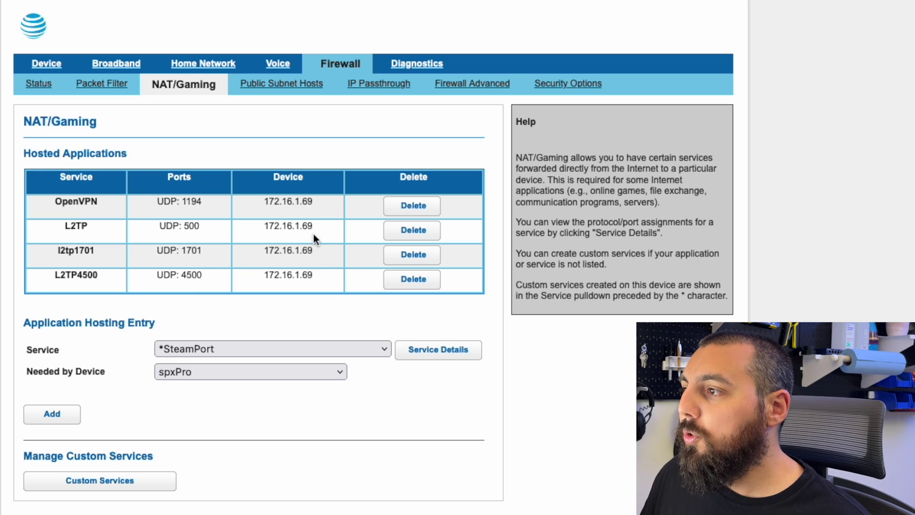
Highlight the 172.16.1.69 device IP on the L2TP port forwards in NAT/Gaming
{"action": "left_click_drag", "start_coordinate": [298, 225], "coordinate": [262, 223]}
{"action": "left_click", "coordinate": [261, 226]}
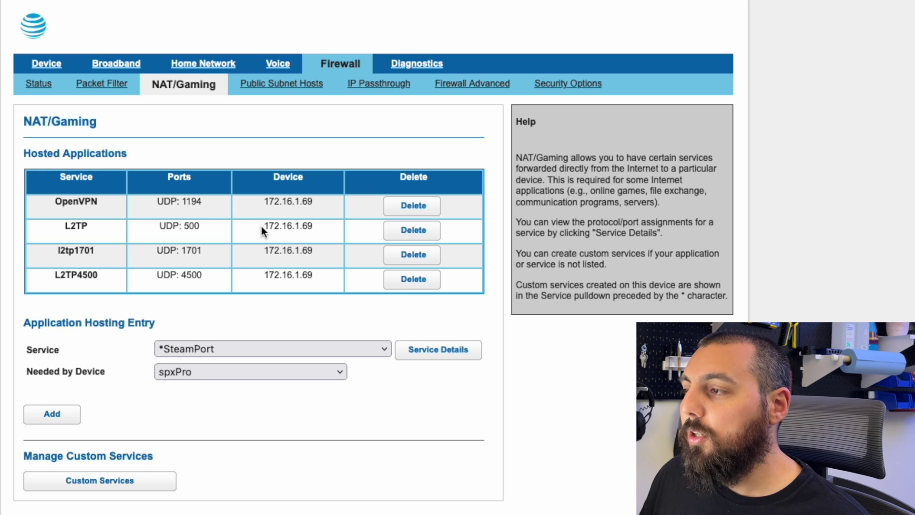
{"action": "left_click_drag", "start_coordinate": [298, 226], "coordinate": [262, 222]}
{"action": "left_click", "coordinate": [321, 227]}
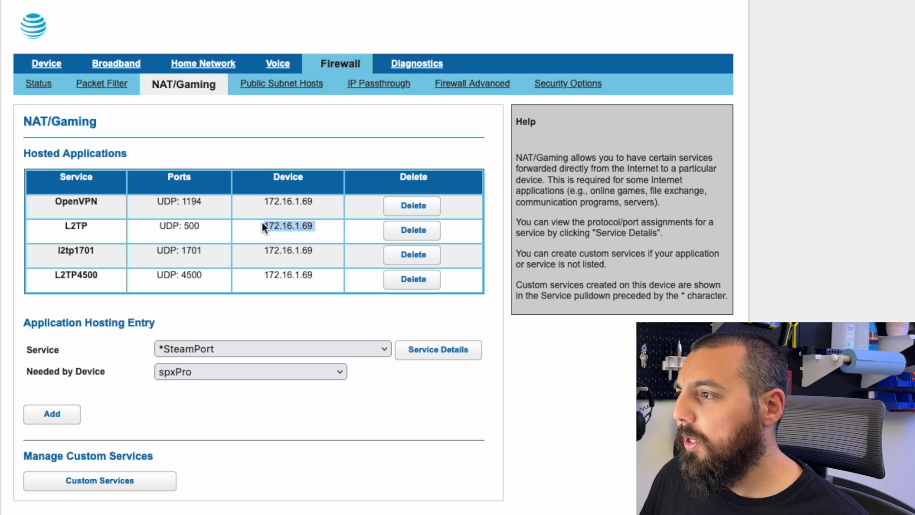
{"action": "left_click", "coordinate": [316, 225]}
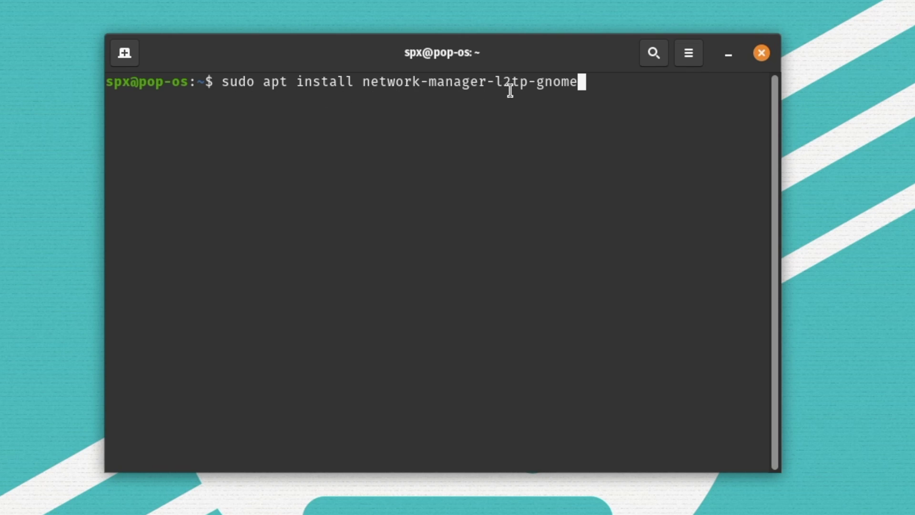
Run the network-manager-l2tp-gnome install with sudo, then move the terminal window aside
{"action": "key", "text": "Return"}
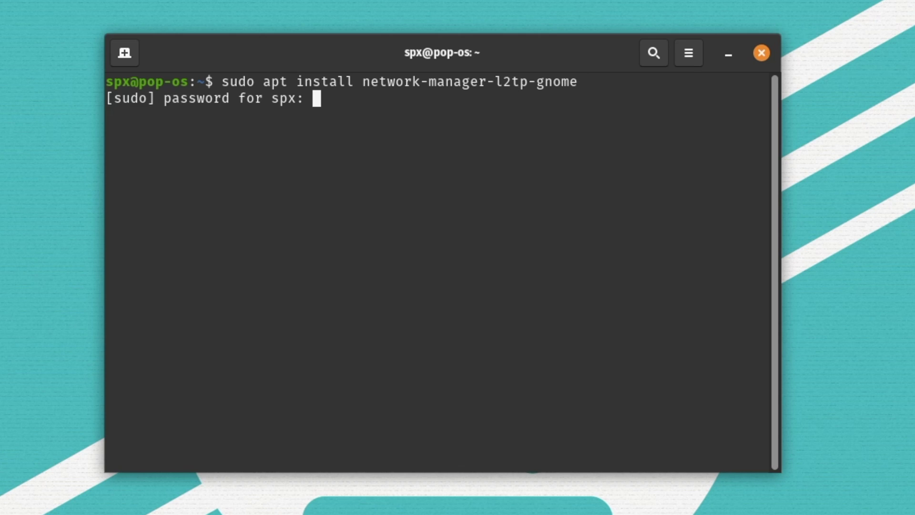
{"action": "key", "text": "Return"}
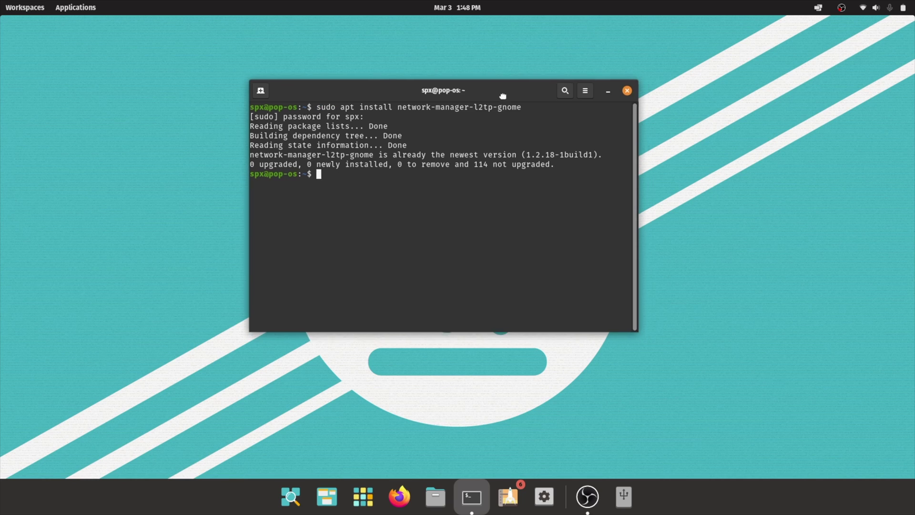
{"action": "left_click_drag", "start_coordinate": [548, 62], "coordinate": [305, 51]}
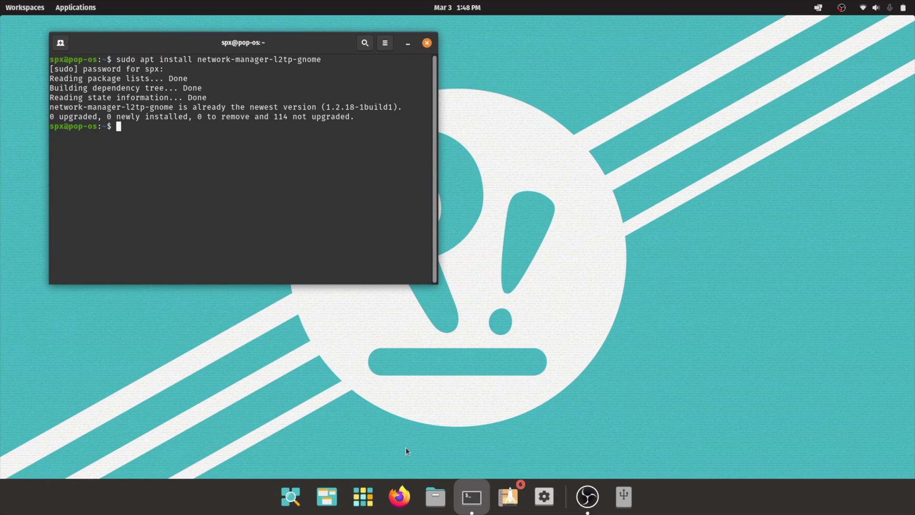
Search Google for 'what is my ip' in Firefox
{"action": "left_click", "coordinate": [400, 497]}
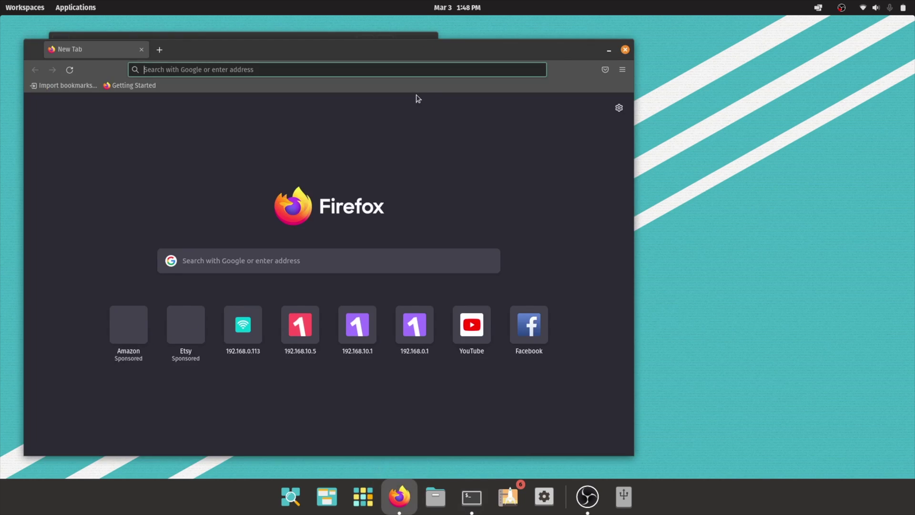
{"action": "left_click", "coordinate": [389, 70]}
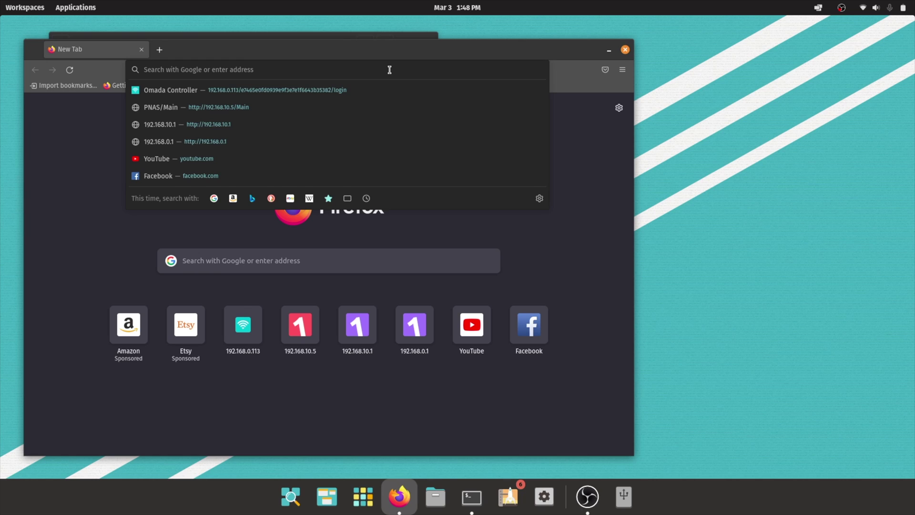
{"action": "type", "text": "what ip"}
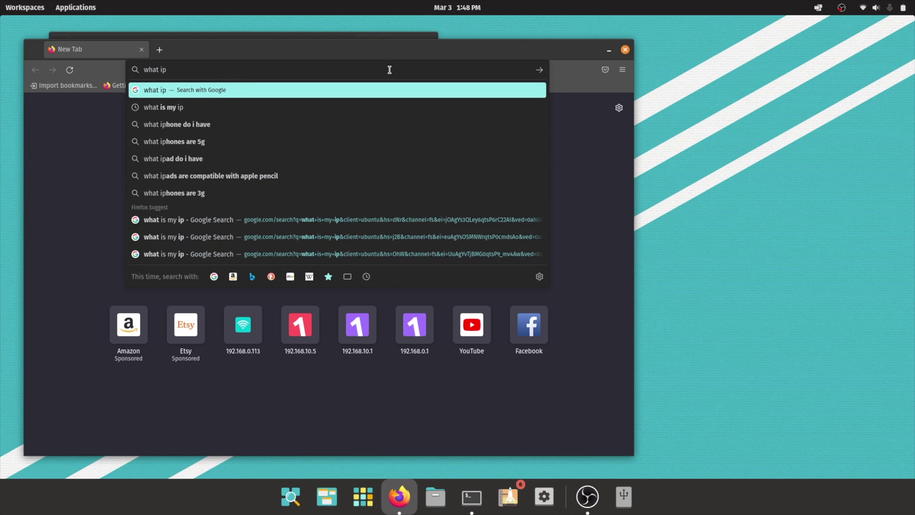
{"action": "key", "text": "BackSpace"}
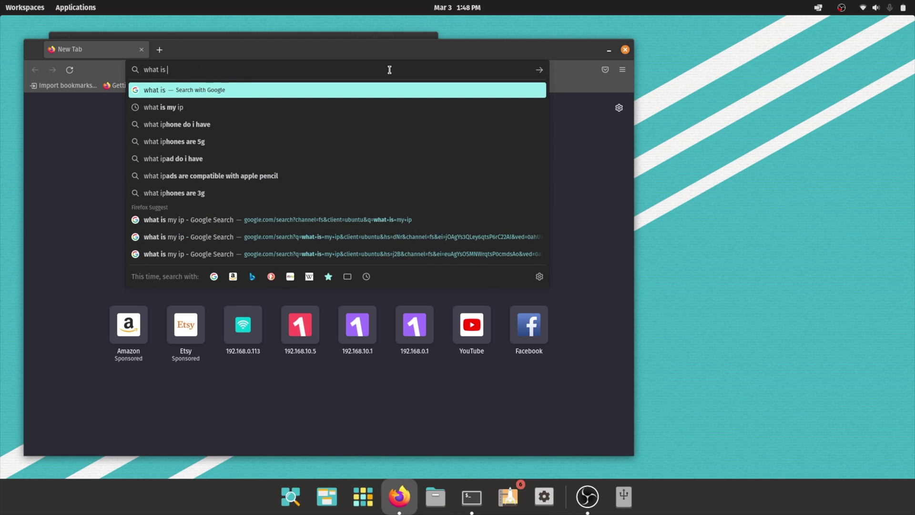
{"action": "type", "text": "s my ip"}
{"action": "key", "text": "Return"}
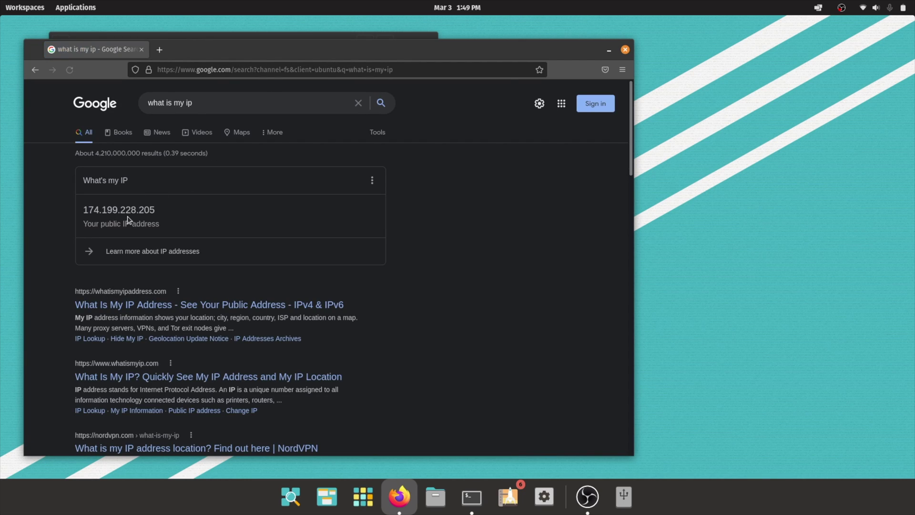
Open a new tab and load 192.168.10.1
{"action": "left_click", "coordinate": [162, 53]}
{"action": "left_click", "coordinate": [206, 69]}
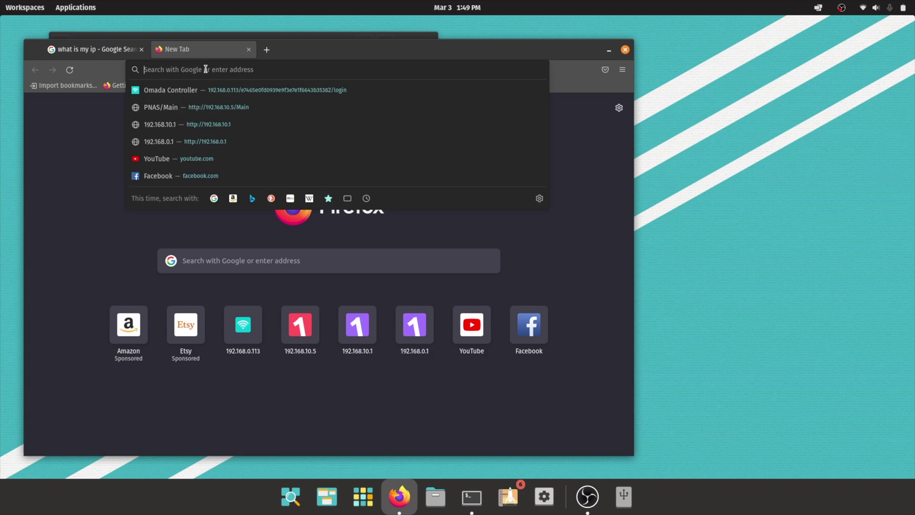
{"action": "type", "text": "192"}
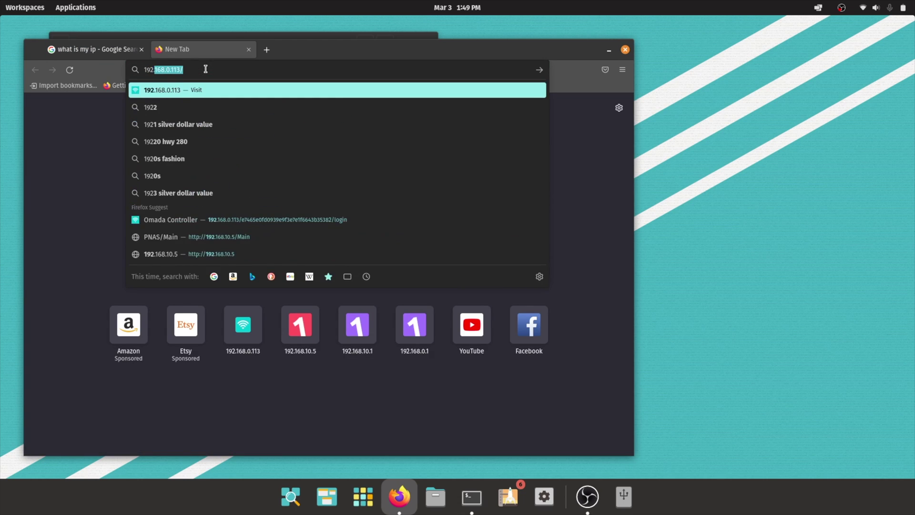
{"action": "type", "text": ".168.1"}
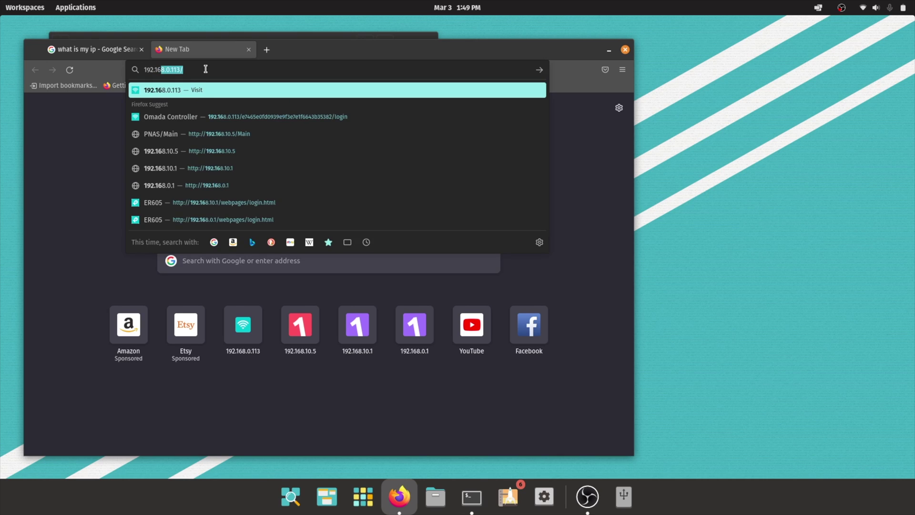
{"action": "type", "text": "0.1"}
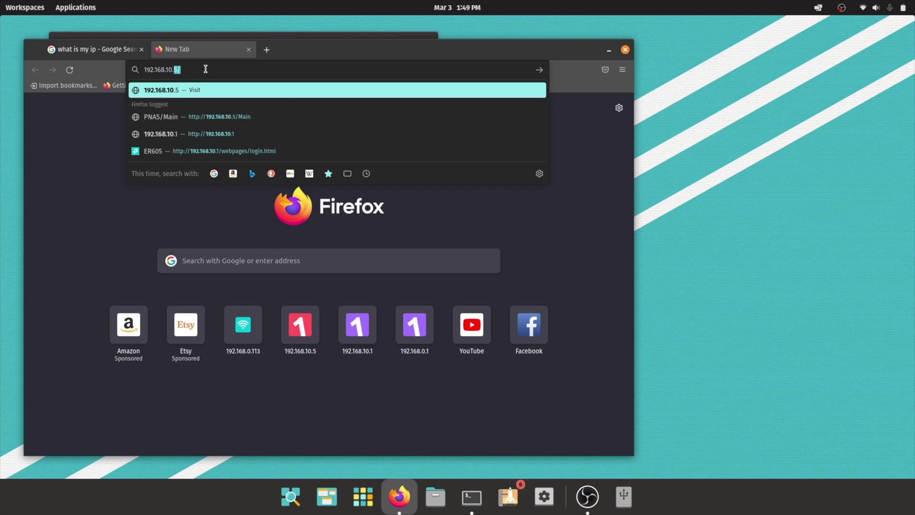
{"action": "key", "text": "Return"}
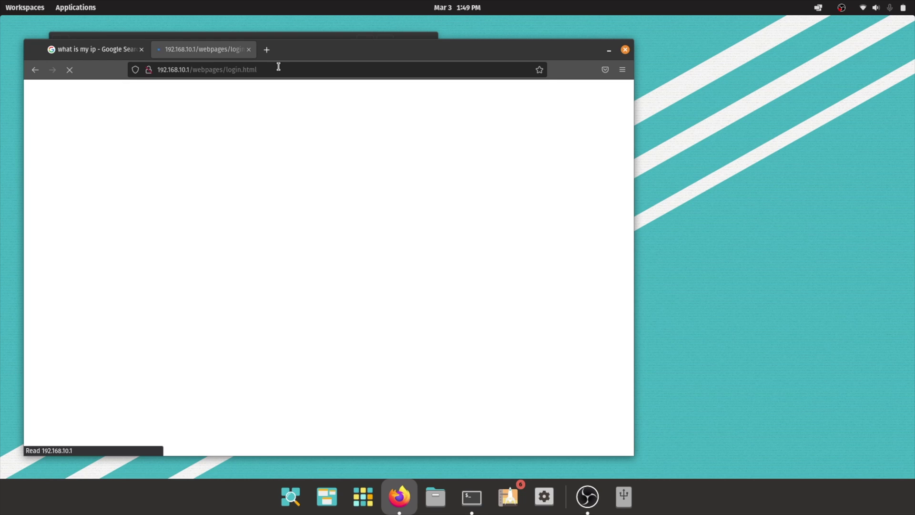
Change the address to 192.168.0.1 and load it
{"action": "left_click_drag", "start_coordinate": [278, 67], "coordinate": [190, 71]}
{"action": "key", "text": "BackSpace"}
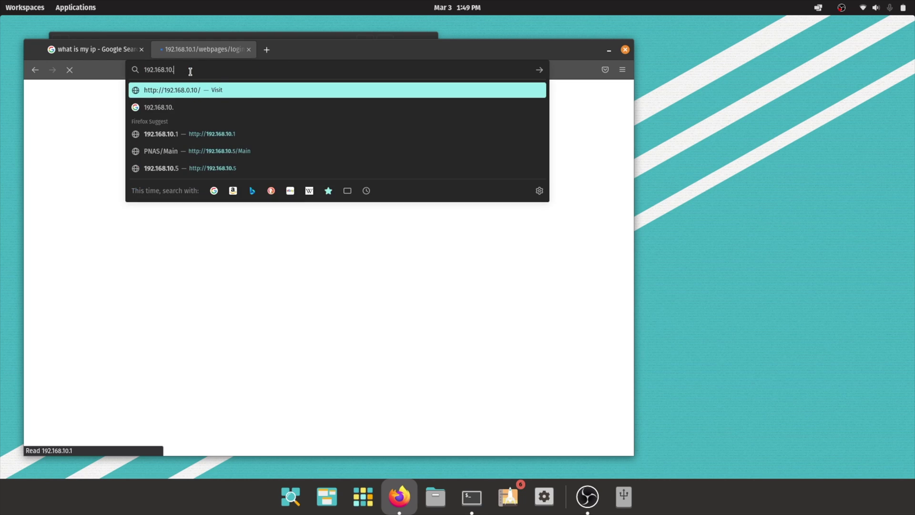
{"action": "key", "text": "BackSpace"}
{"action": "key", "text": "BackSpace"}
{"action": "key", "text": "BackSpace"}
{"action": "type", "text": "0.1"}
{"action": "key", "text": "Delete"}
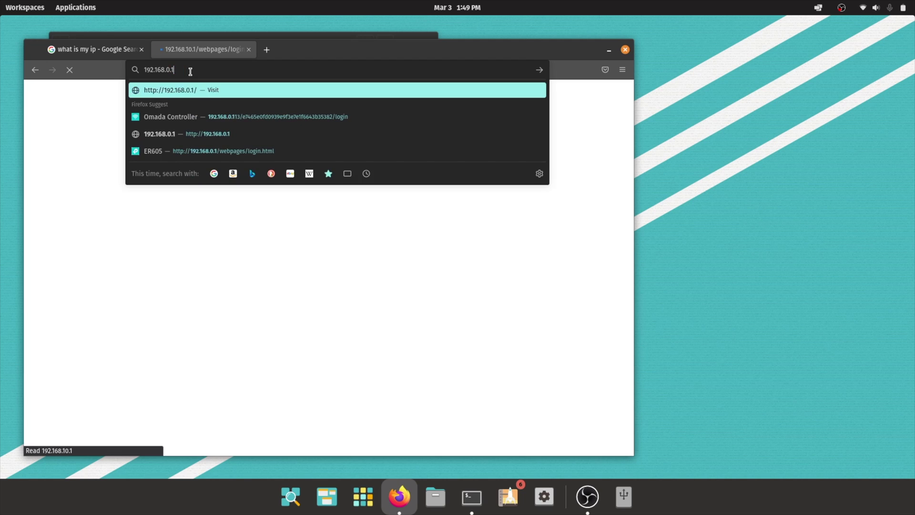
{"action": "key", "text": "Return"}
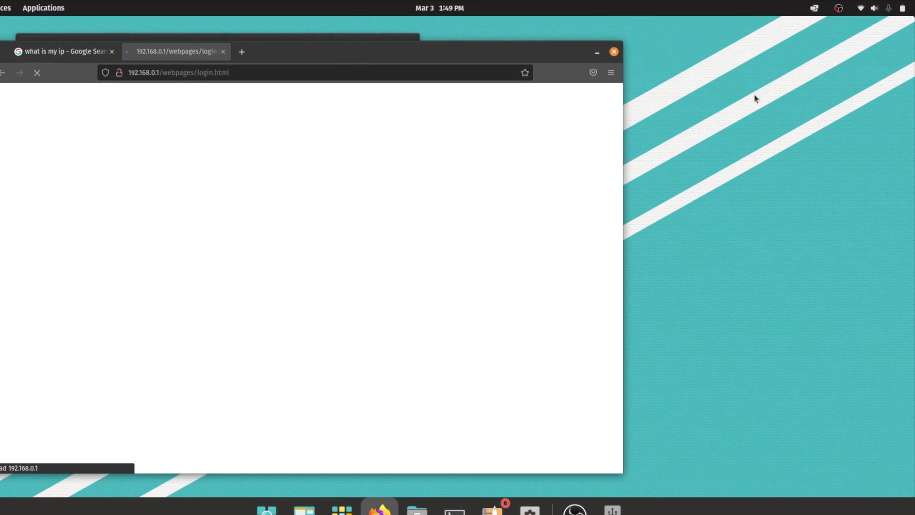
Open Settings from the Wi-Fi status menu and go to the Network page
{"action": "left_click", "coordinate": [875, 8]}
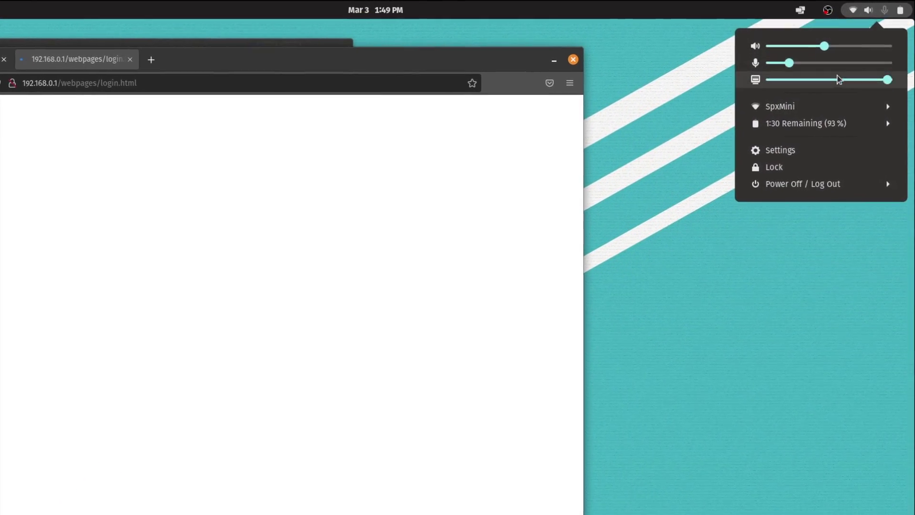
{"action": "left_click", "coordinate": [804, 107]}
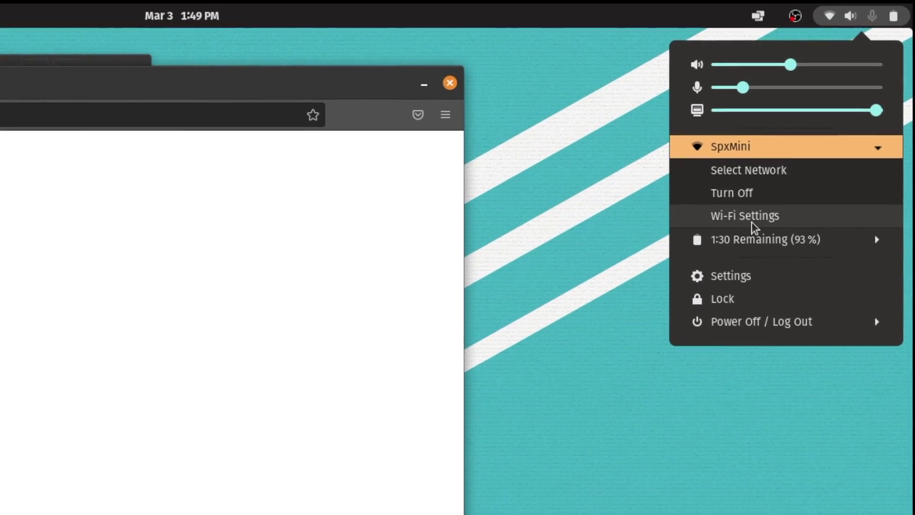
{"action": "left_click", "coordinate": [752, 221]}
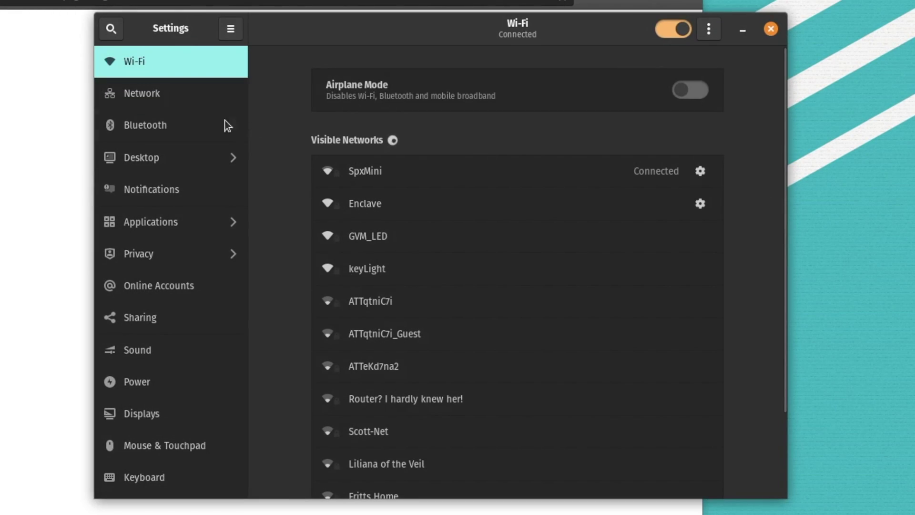
{"action": "left_click", "coordinate": [148, 101]}
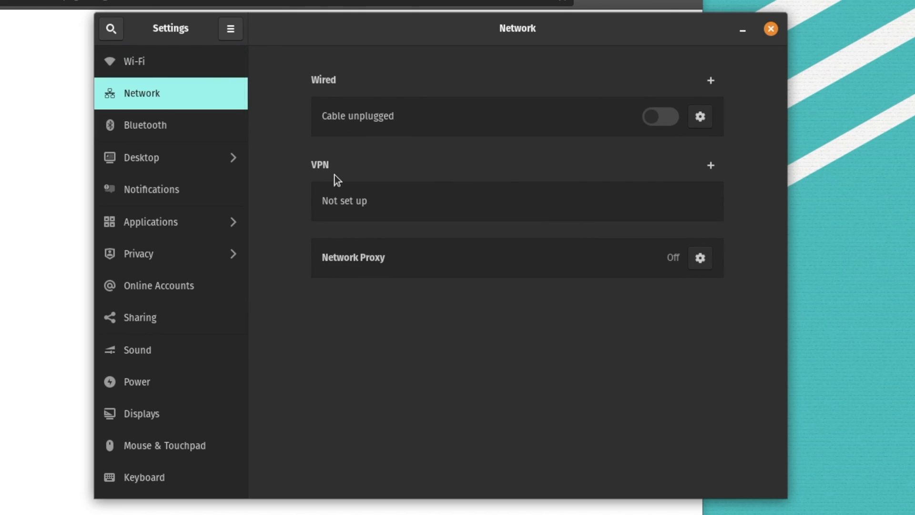
Add a new L2TP VPN connection named spxlabsHome
{"action": "left_click", "coordinate": [717, 167]}
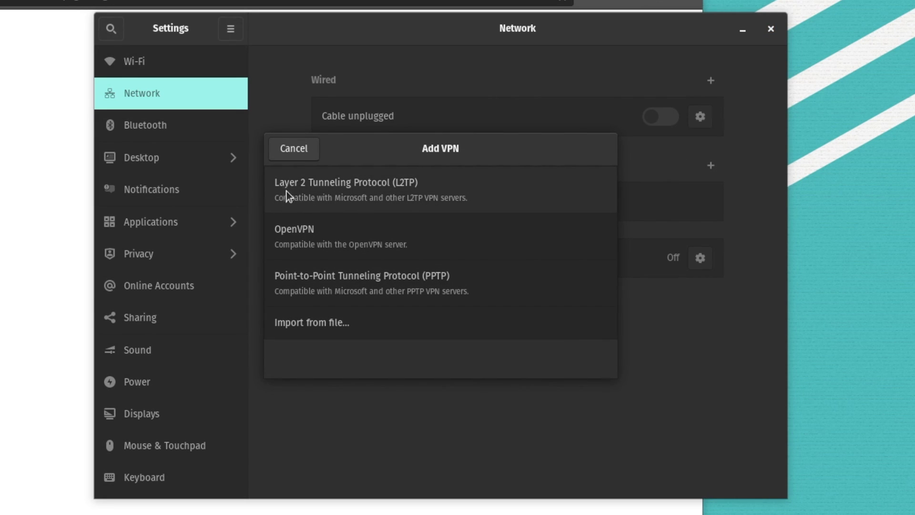
{"action": "left_click", "coordinate": [342, 196]}
{"action": "triple_click", "coordinate": [392, 207]}
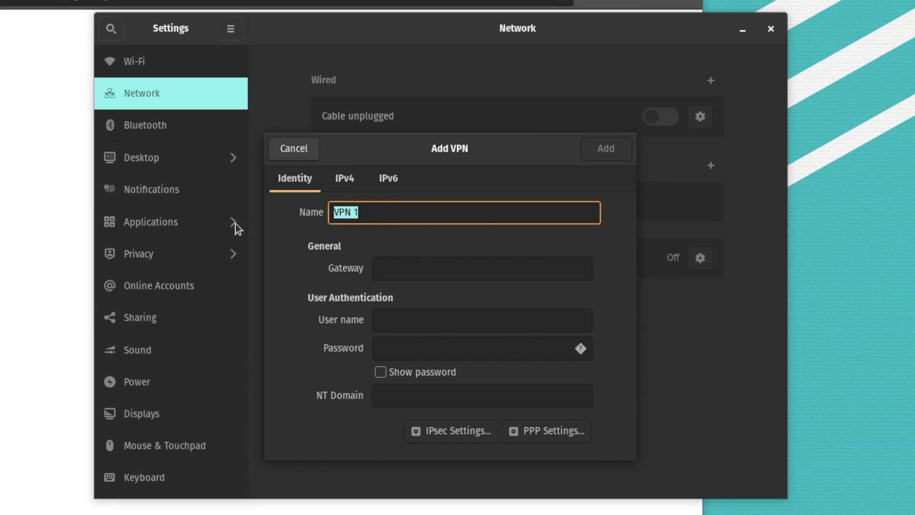
{"action": "key", "text": "BackSpace"}
{"action": "type", "text": "spxlabsHome"}
Set the VPN gateway to 69.42.01.337
{"action": "left_click", "coordinate": [407, 264]}
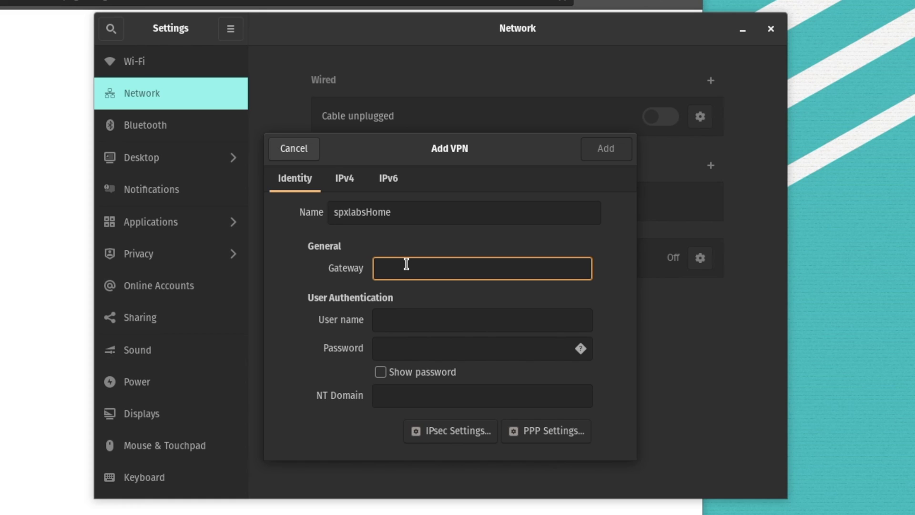
{"action": "type", "text": "spx"}
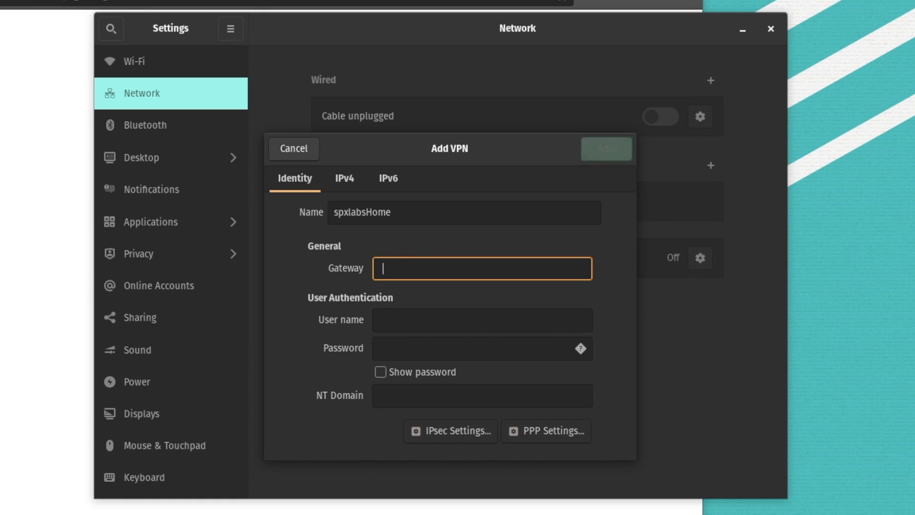
{"action": "type", "text": "labs.com"}
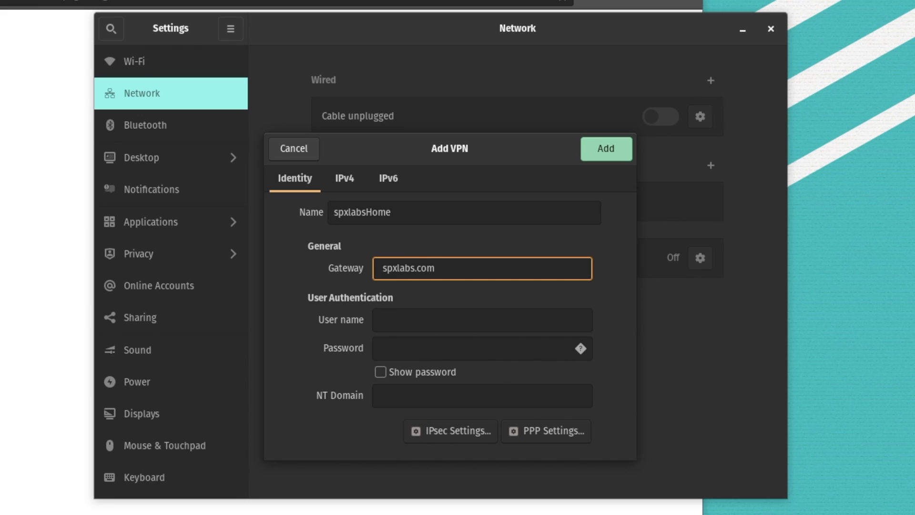
{"action": "key", "text": "BackSpace"}
{"action": "key", "text": "BackSpace"}
{"action": "key", "text": "BackSpace"}
{"action": "key", "text": "BackSpace"}
{"action": "key", "text": "BackSpace"}
{"action": "key", "text": "BackSpace"}
{"action": "key", "text": "BackSpace"}
{"action": "key", "text": "BackSpace"}
{"action": "key", "text": "BackSpace"}
{"action": "key", "text": "BackSpace"}
{"action": "key", "text": "BackSpace"}
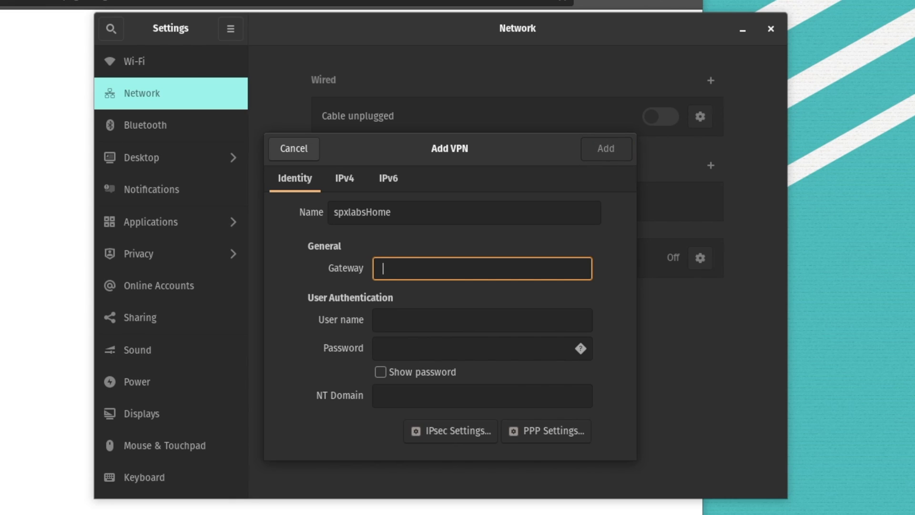
{"action": "type", "text": "69.42"}
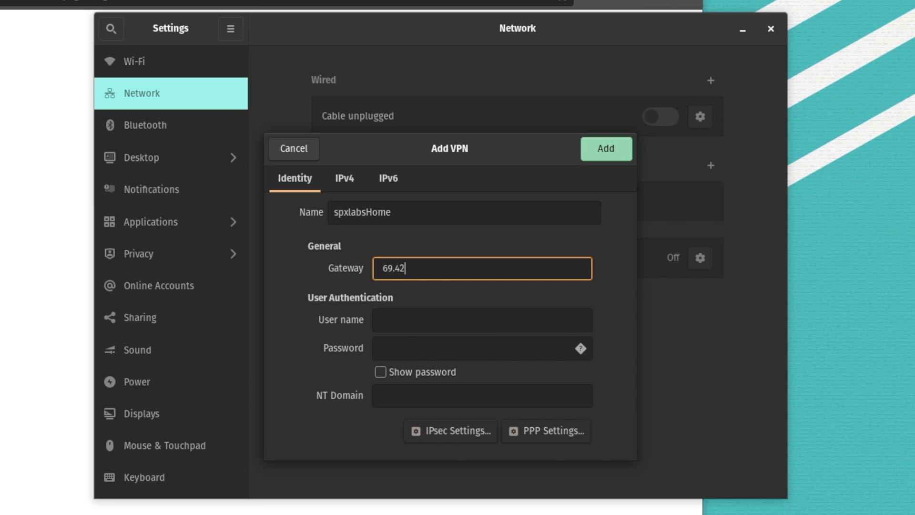
{"action": "type", "text": ".01.337"}
Enter the VPN user name and password, storing the password only for this user
{"action": "left_click", "coordinate": [452, 324]}
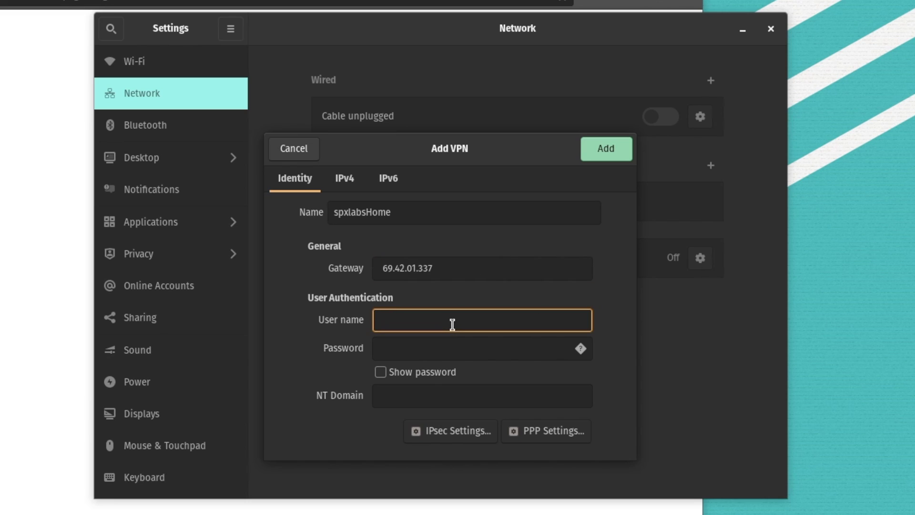
{"action": "type", "text": "spxlabs"}
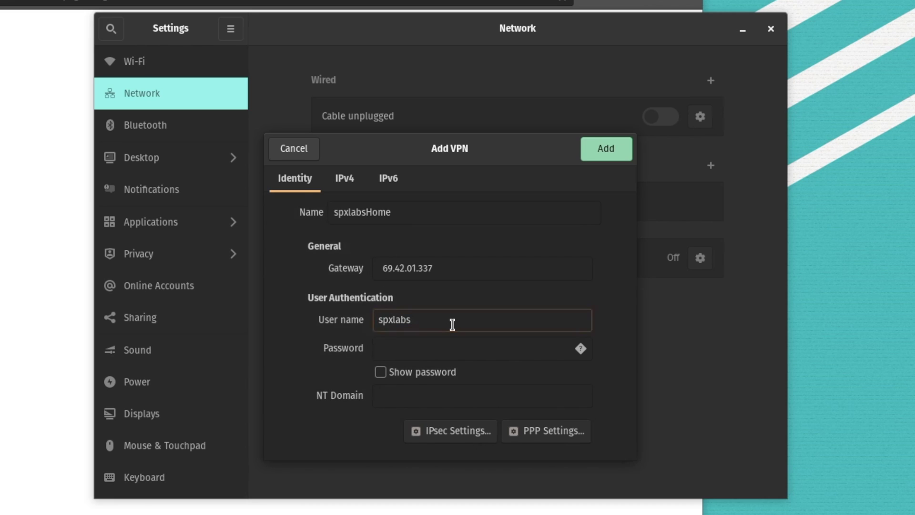
{"action": "left_click", "coordinate": [581, 350]}
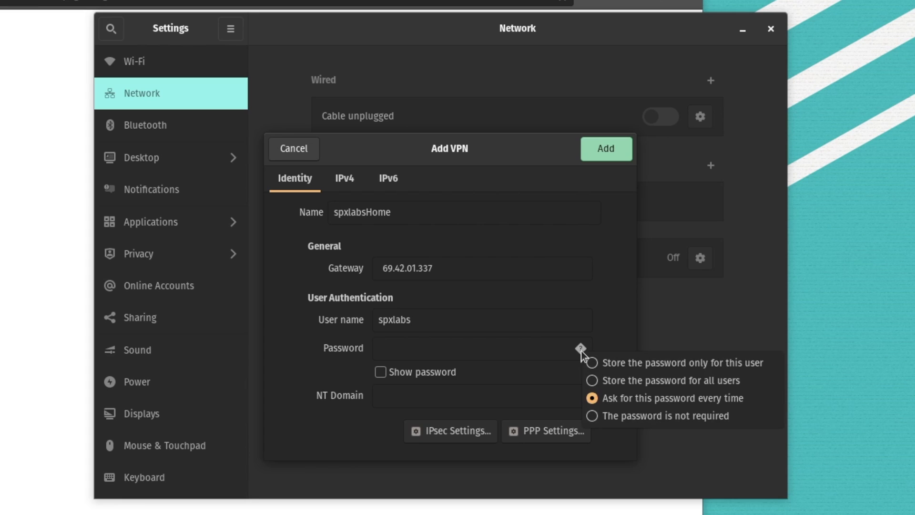
{"action": "left_click", "coordinate": [625, 368]}
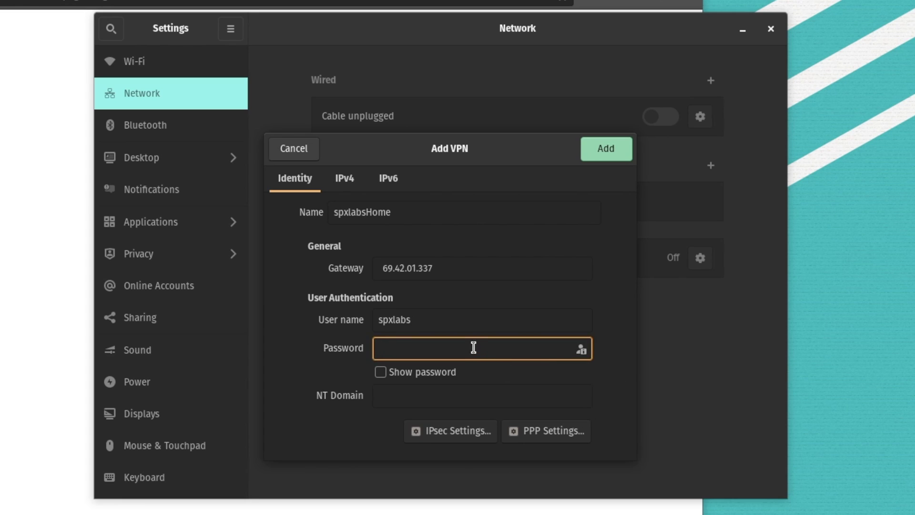
{"action": "type", "text": "password1"}
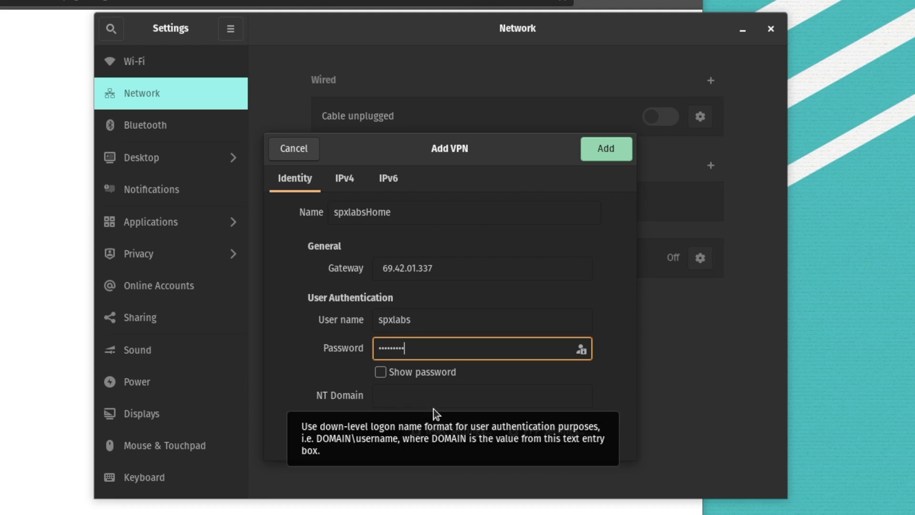
Enable the IPsec tunnel with a pre-shared key, then add the spxlabsHome VPN connection
{"action": "left_click", "coordinate": [460, 429]}
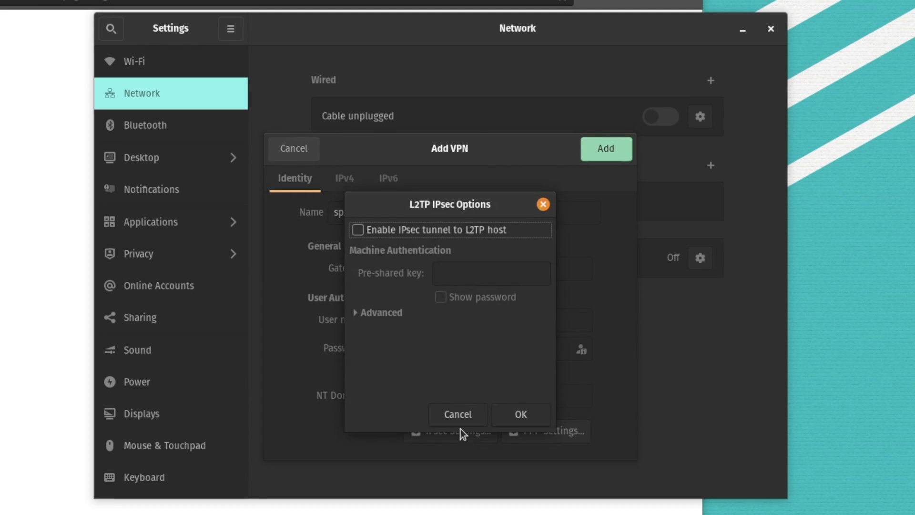
{"action": "left_click", "coordinate": [358, 231]}
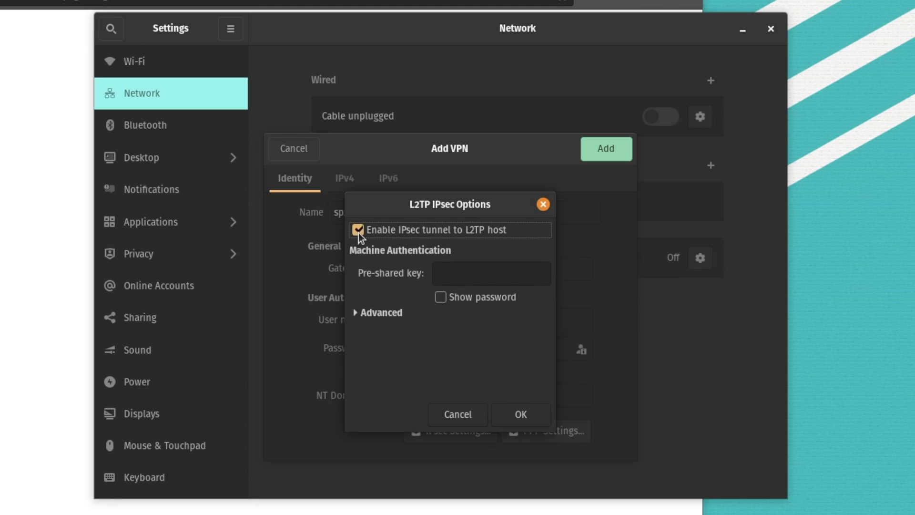
{"action": "left_click", "coordinate": [456, 276]}
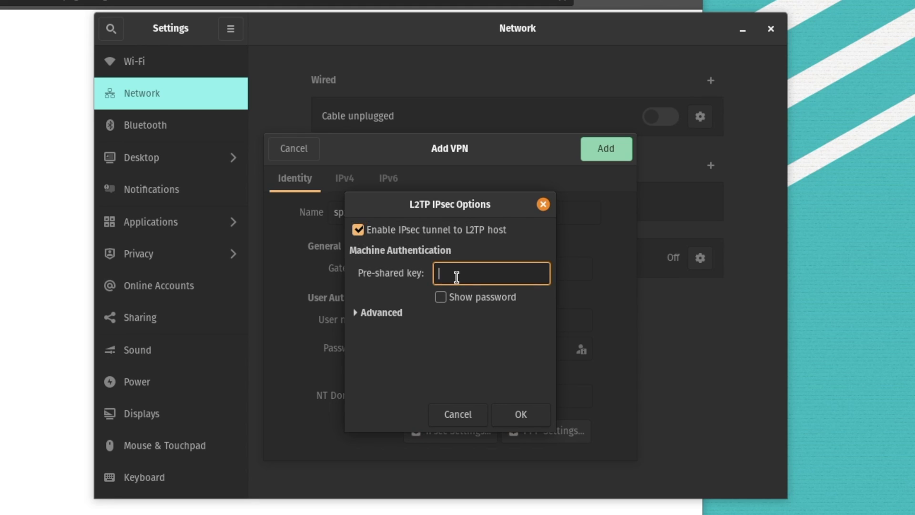
{"action": "type", "text": "••••••••"}
{"action": "left_click", "coordinate": [530, 418]}
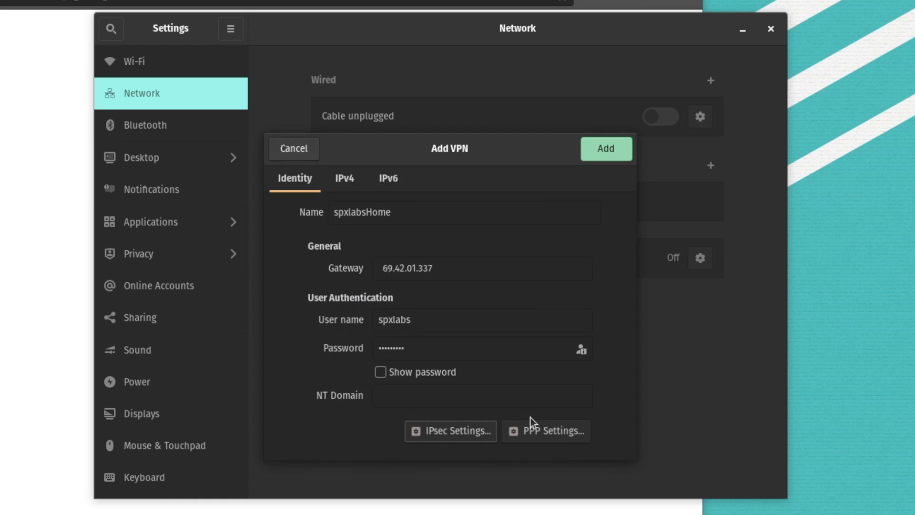
{"action": "left_click", "coordinate": [605, 148]}
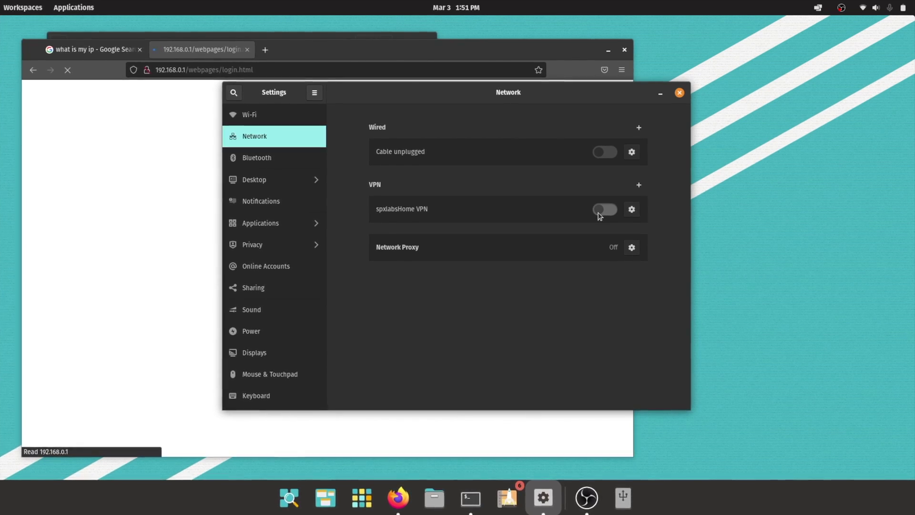
Switch the spxlabsHome VPN on and bring Firefox back to the front
{"action": "left_click", "coordinate": [601, 212]}
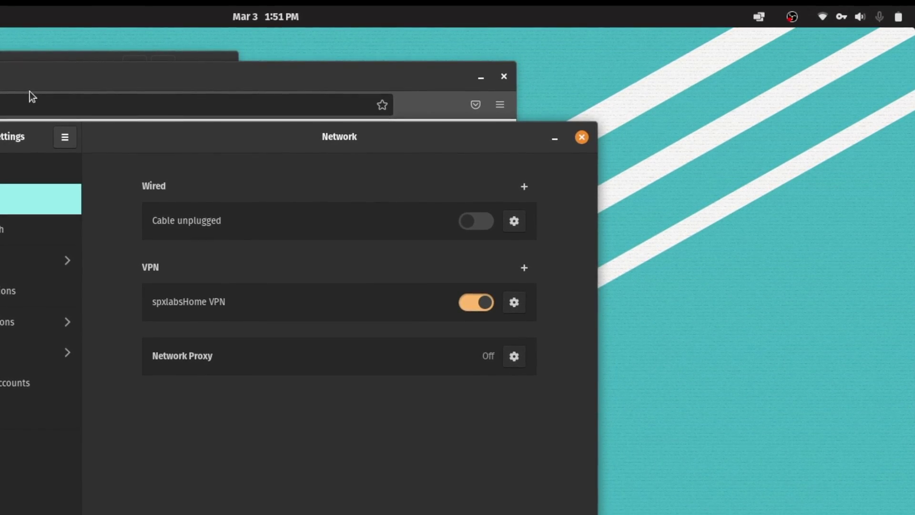
{"action": "left_click", "coordinate": [64, 79]}
In Firefox's second tab, browse to 192.168.10.5 to load the Unraid PNAS Main page
{"action": "left_click", "coordinate": [120, 52]}
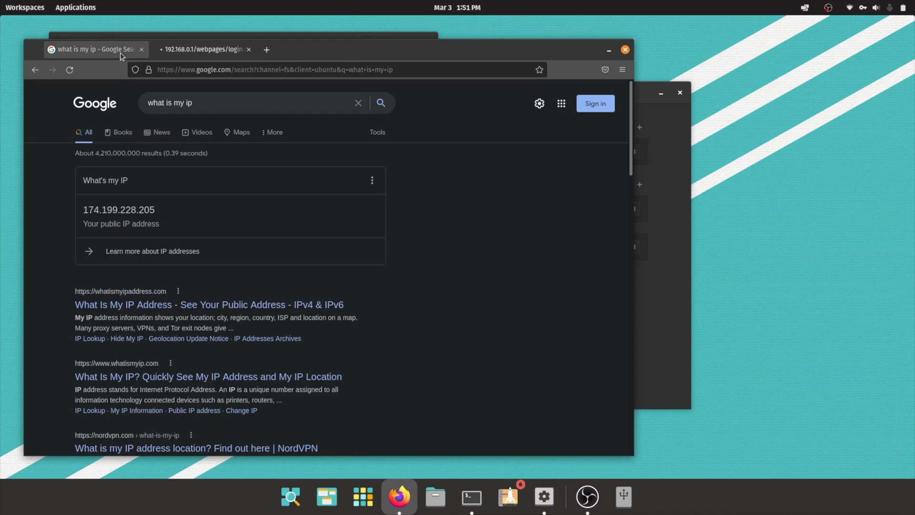
{"action": "left_click", "coordinate": [219, 58]}
{"action": "left_click", "coordinate": [282, 71]}
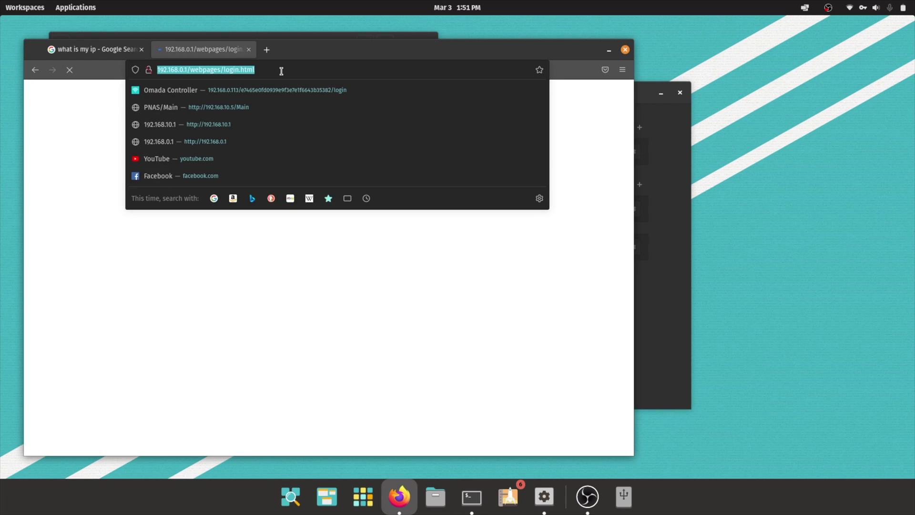
{"action": "type", "text": "192.168."}
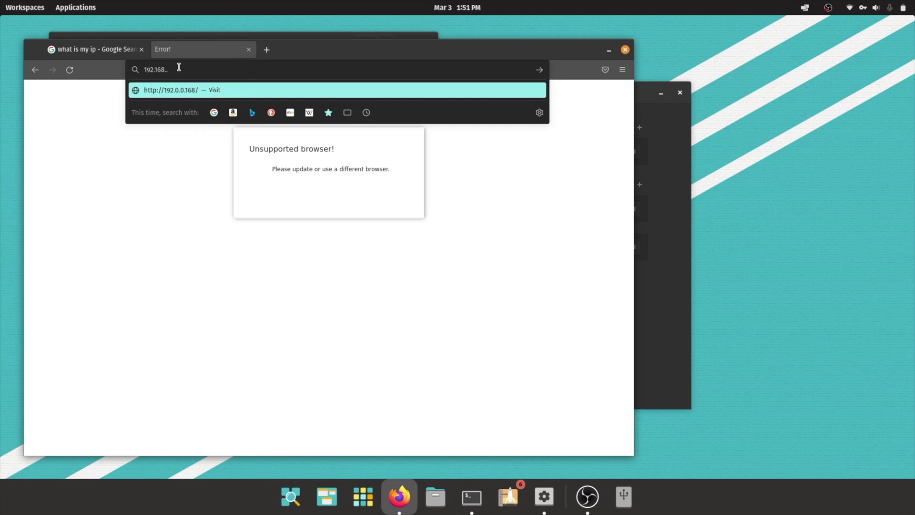
{"action": "type", "text": "10"}
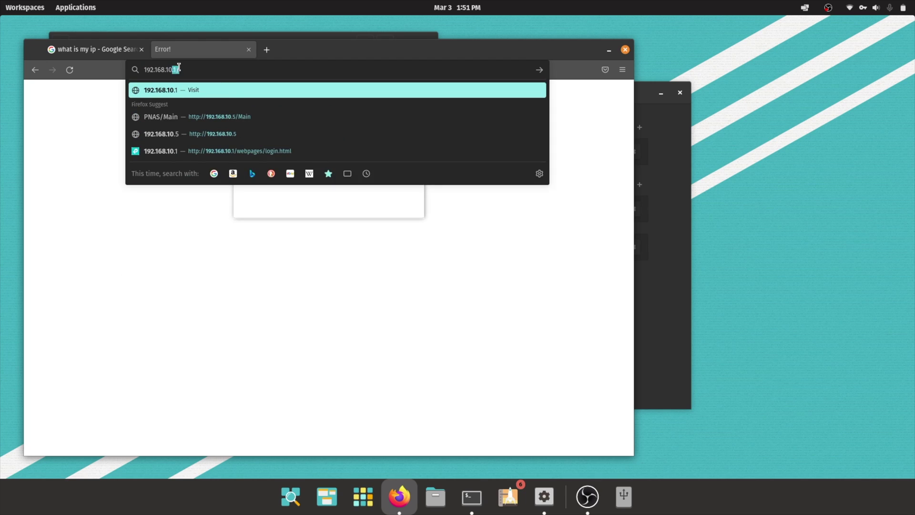
{"action": "type", "text": ".5"}
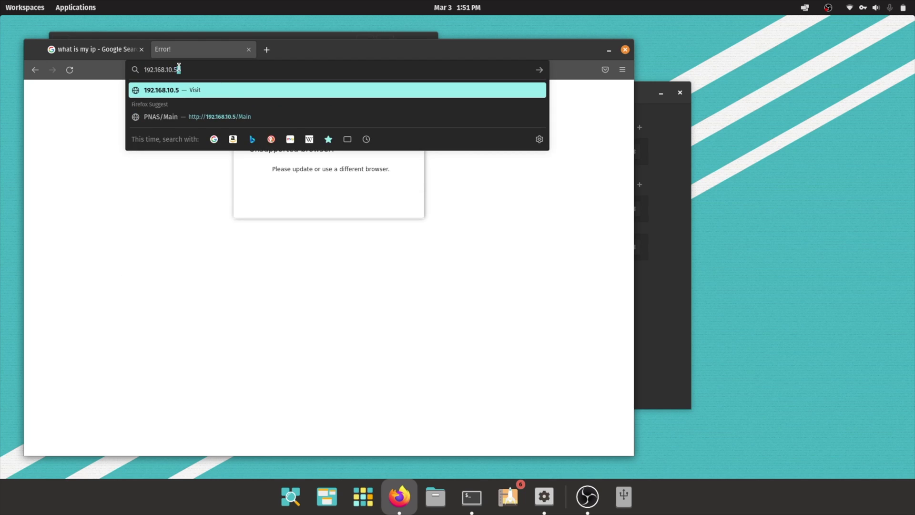
{"action": "key", "text": "Return"}
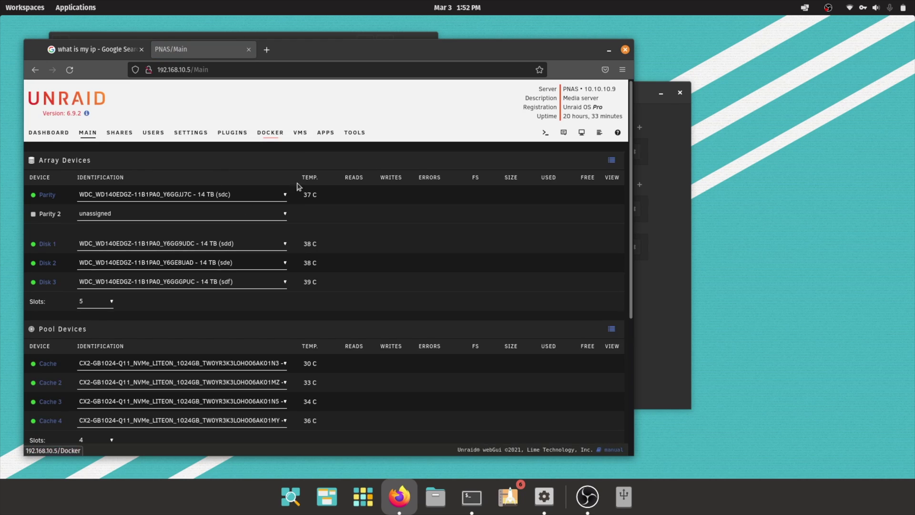